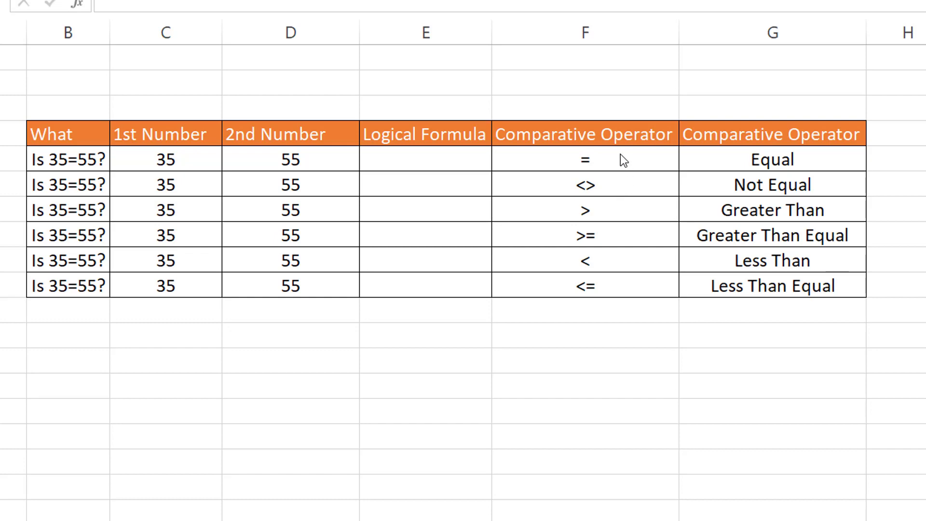
Review the six comparison operator symbols and their descriptions
left_click_drag(622, 159, 624, 288)
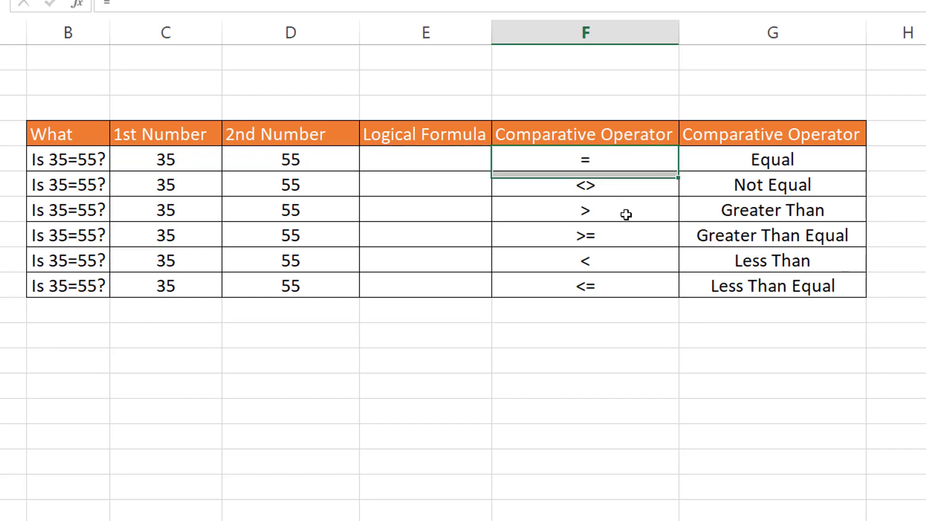
left_click(694, 339)
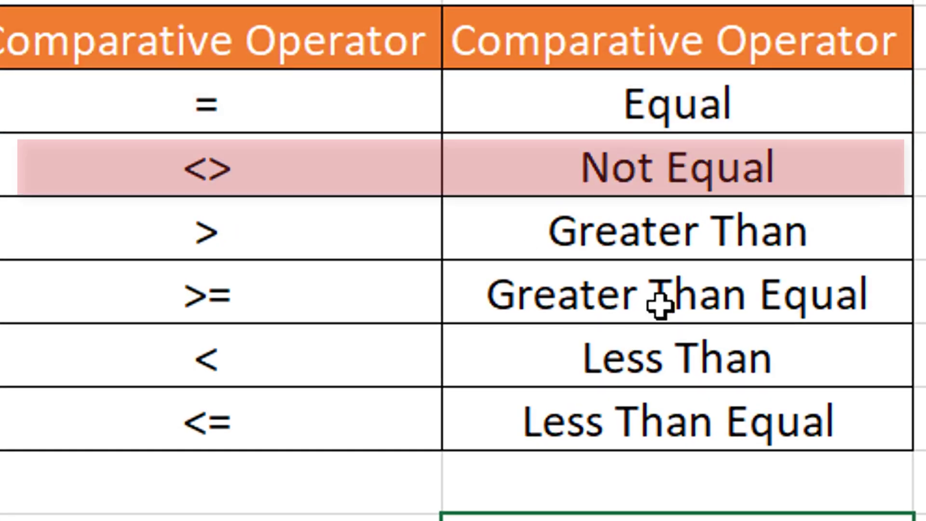
left_click(776, 316)
left_click(552, 366)
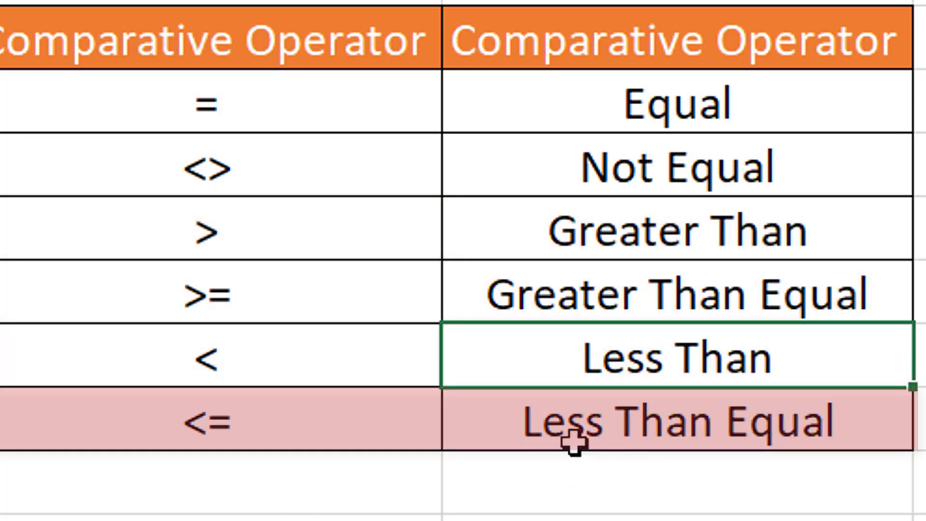
left_click_drag(246, 117, 299, 430)
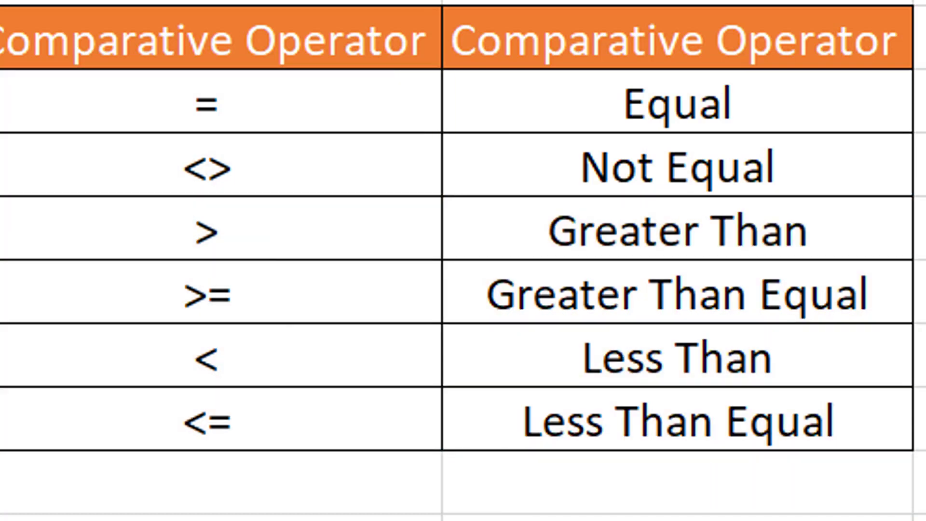
left_click_drag(304, 83, 314, 422)
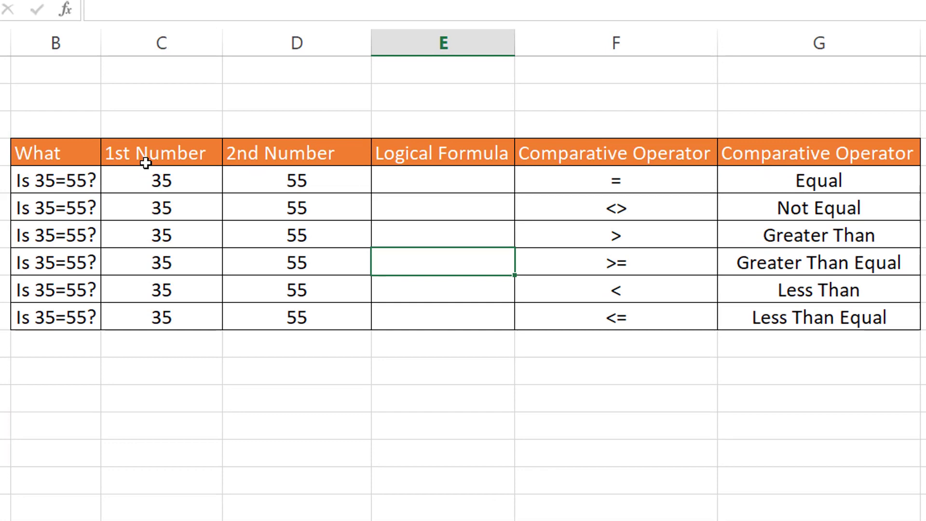
Review the 1st Number and 2nd Number values and the = operator row
left_click(145, 156)
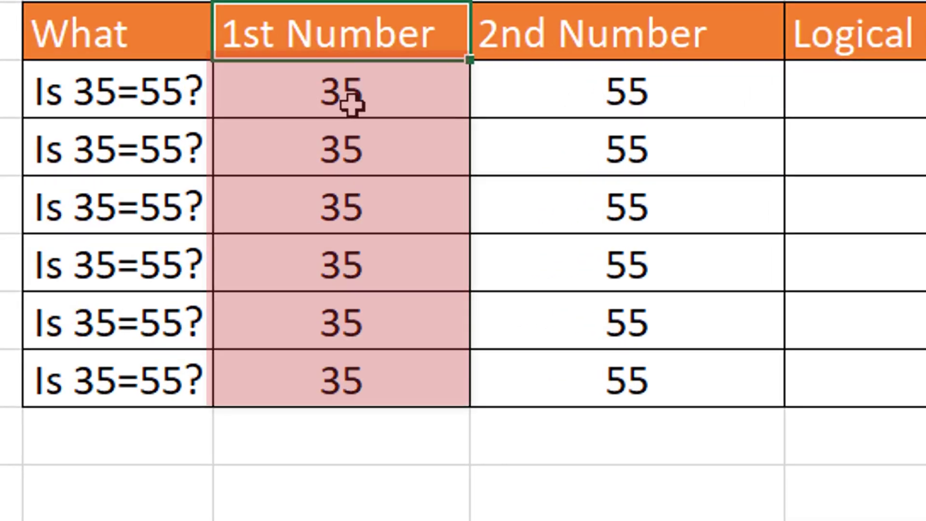
left_click_drag(352, 106, 334, 313)
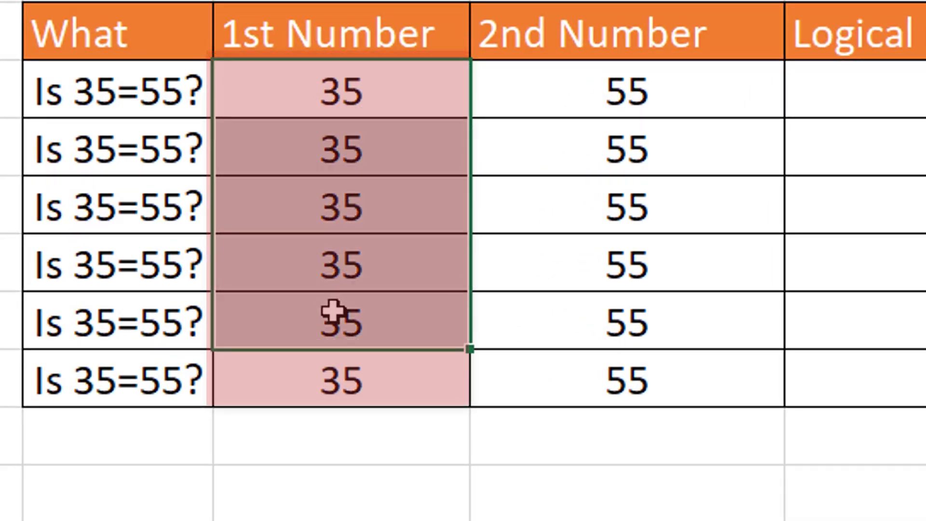
left_click(355, 81)
left_click(622, 97)
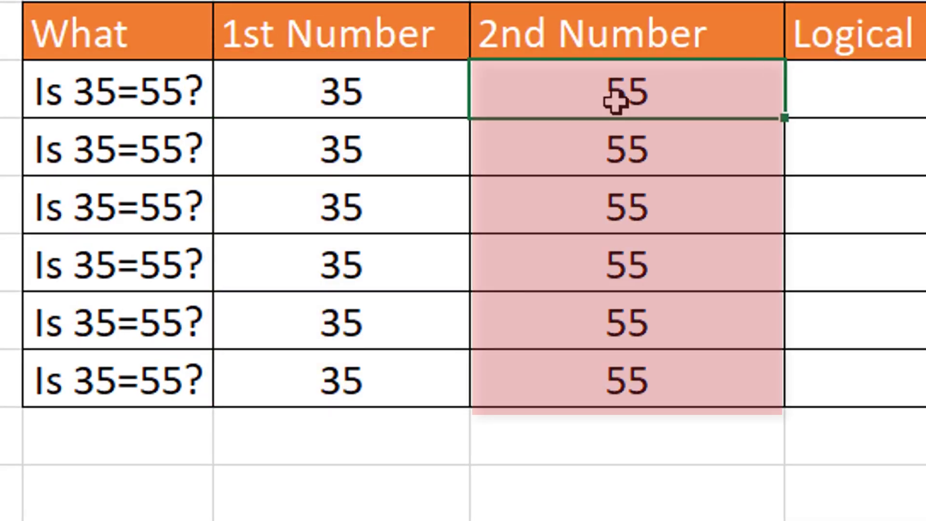
left_click(709, 182)
left_click(512, 112)
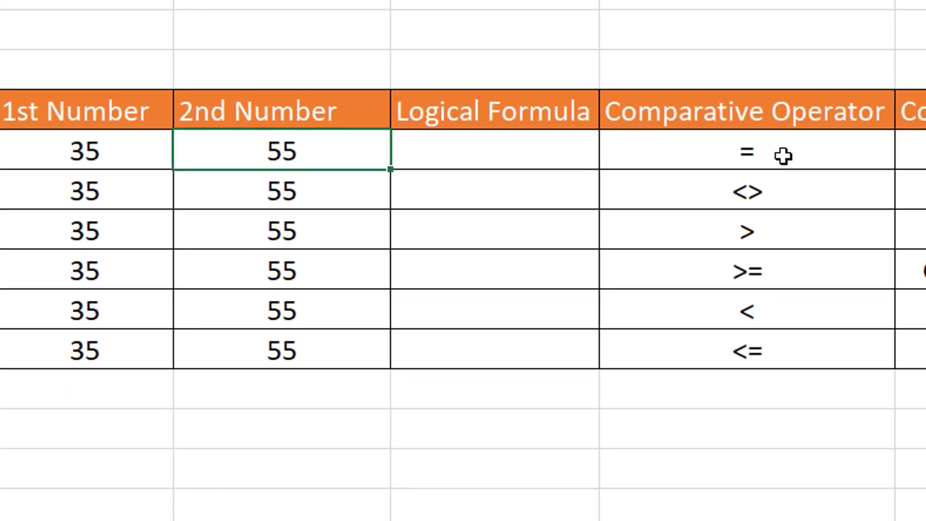
left_click(786, 153)
Enter =C5=D5 in the first Logical Formula cell, returning FALSE
left_click(518, 152)
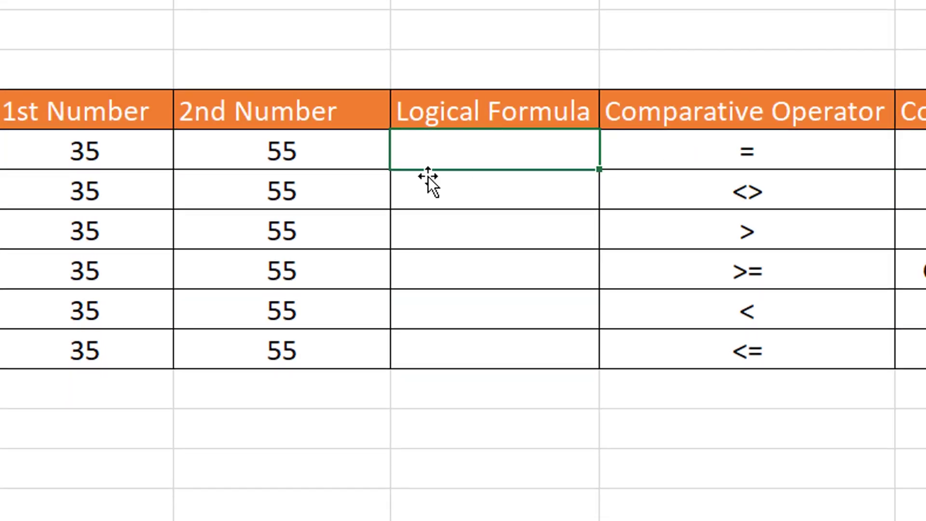
left_click(442, 239)
left_click(562, 150)
type("=")
left_click(93, 153)
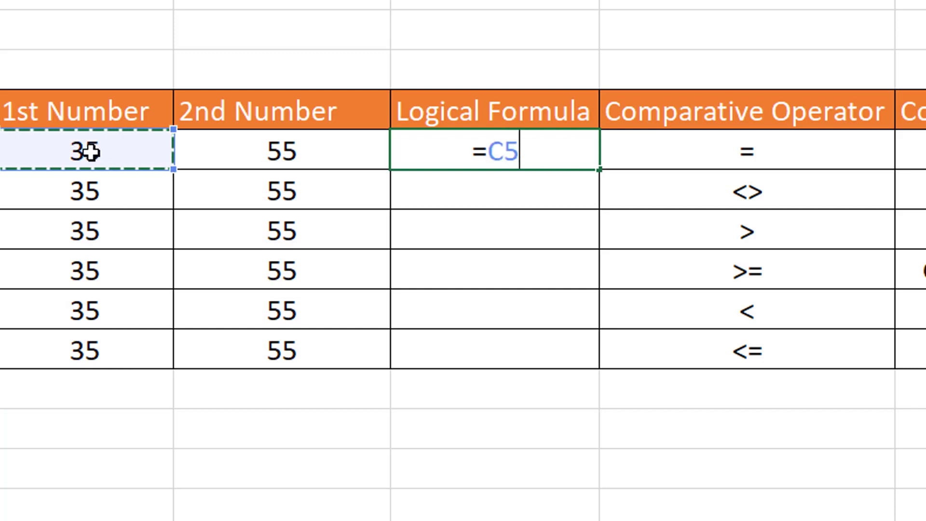
type("=")
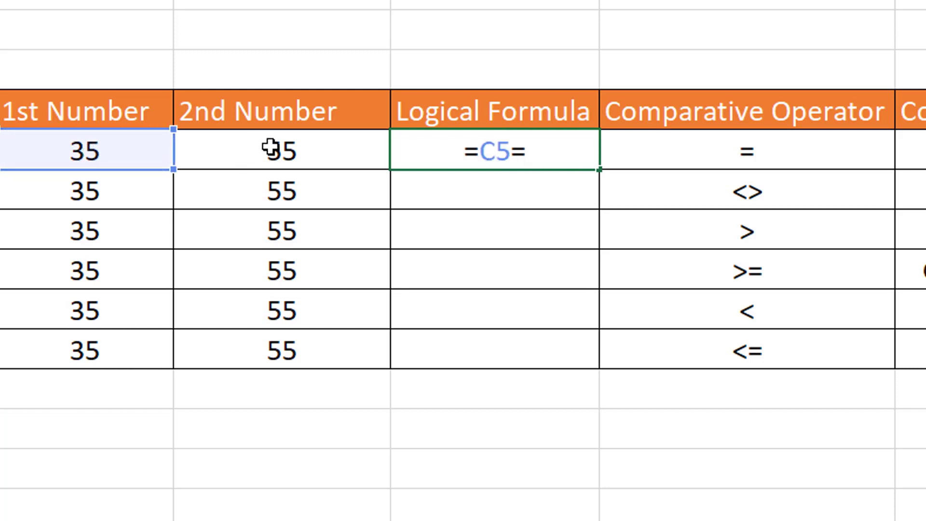
left_click(253, 151)
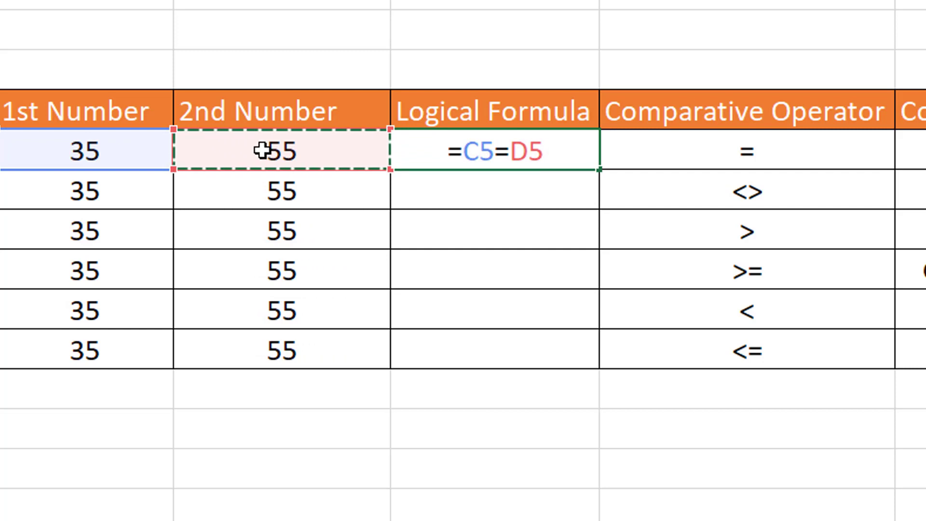
key("Return")
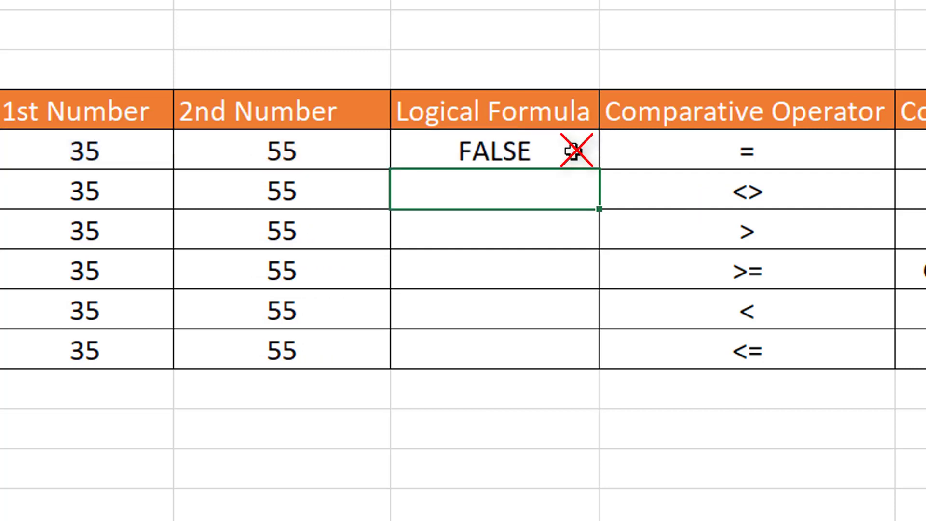
left_click(549, 145)
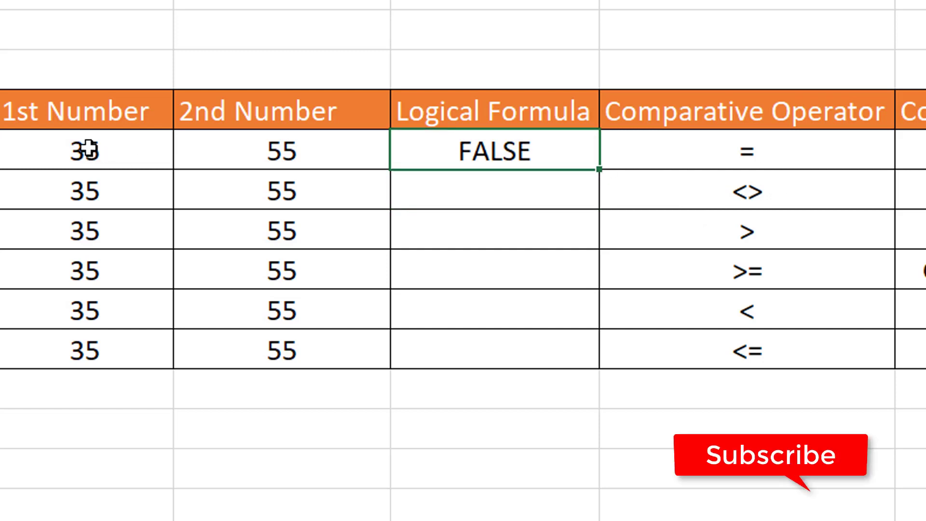
left_click(265, 137)
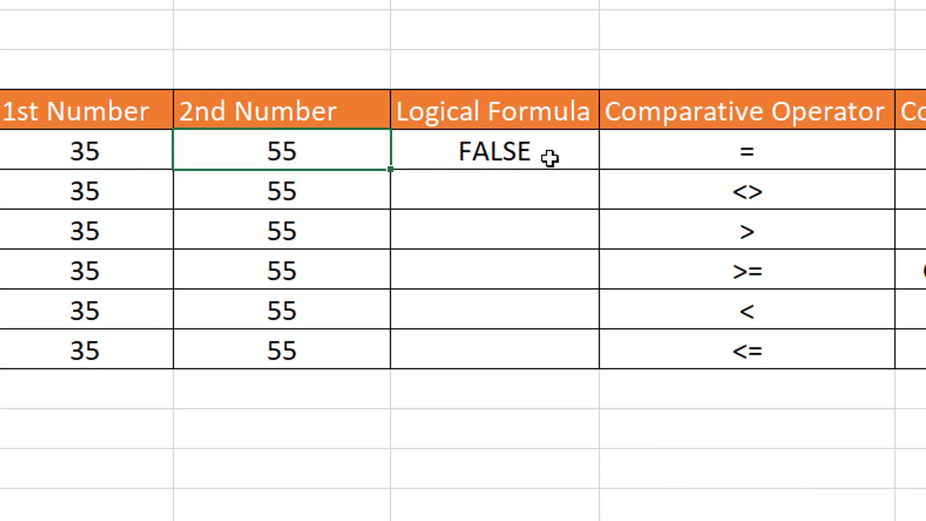
Check the first row's 35 and 55 pair against its FALSE result
left_click(112, 150)
left_click_drag(112, 150, 279, 161)
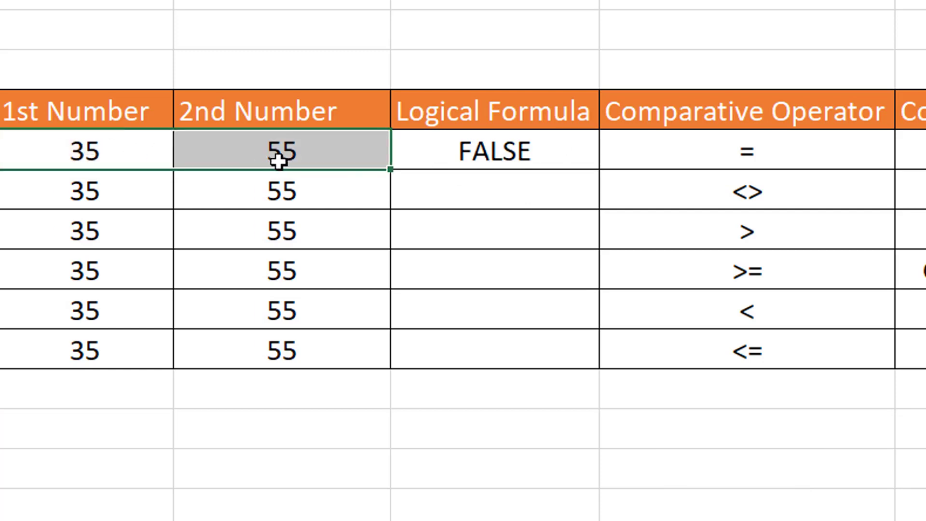
left_click(231, 240)
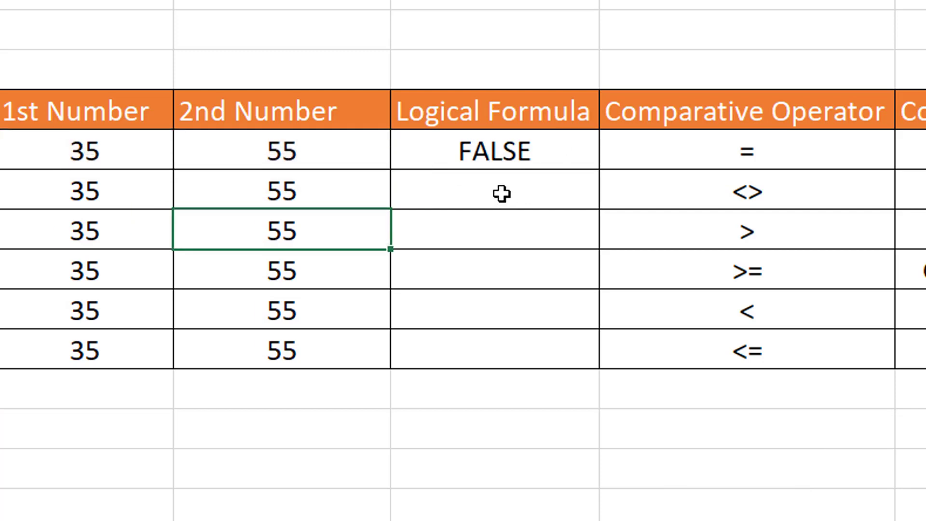
left_click(498, 150)
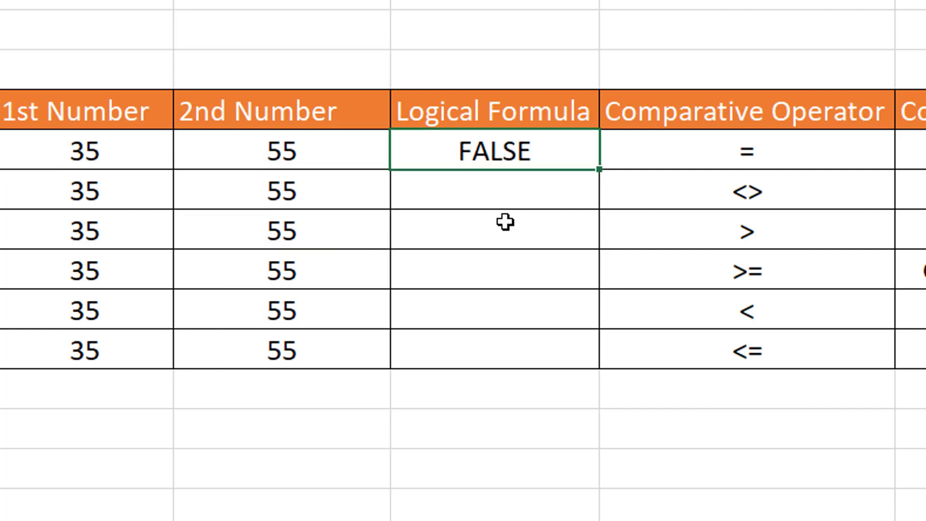
left_click(542, 194)
Begin a formula with = in the Logical Formula cell of the <> row
left_click(796, 201)
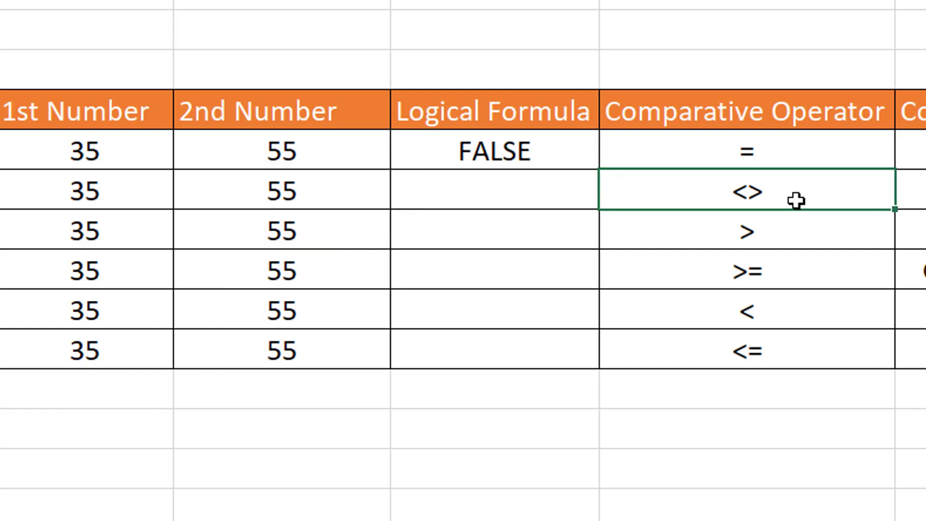
left_click(473, 191)
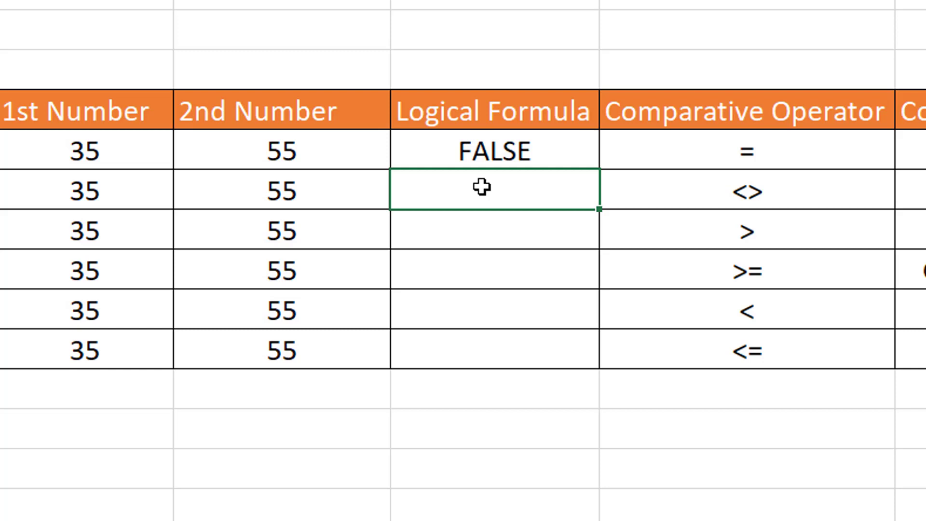
left_click(781, 189)
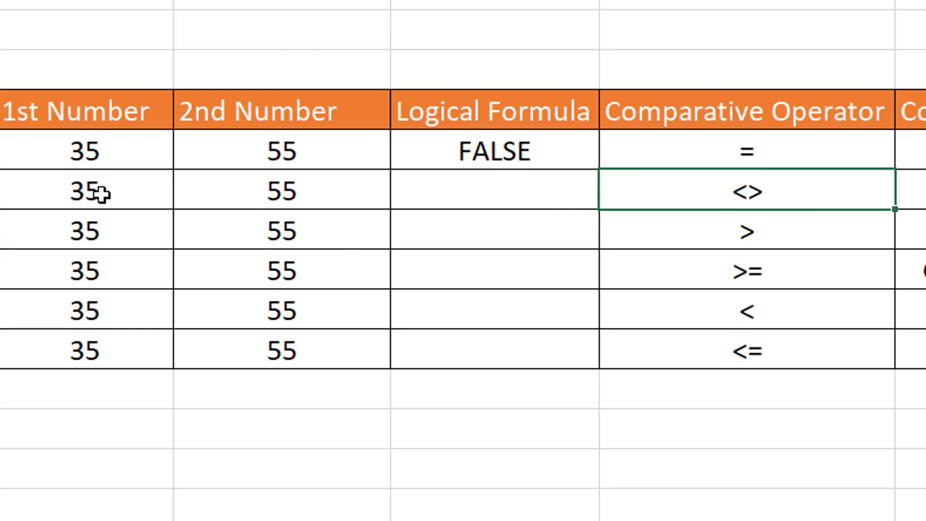
left_click_drag(102, 191, 233, 206)
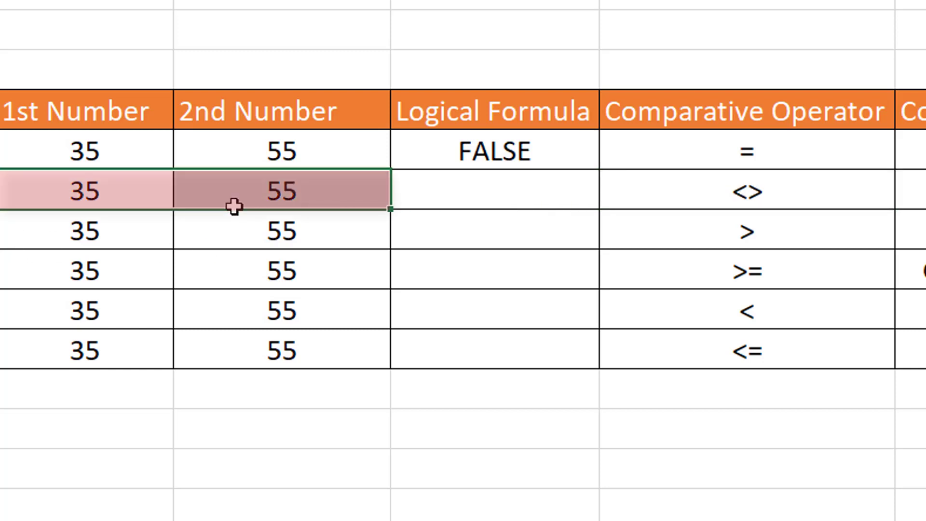
left_click(259, 273)
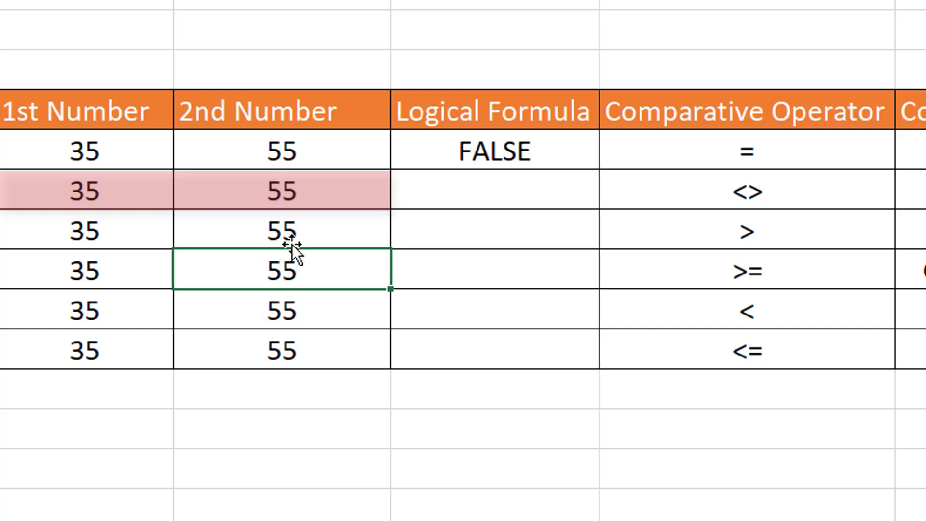
left_click(478, 192)
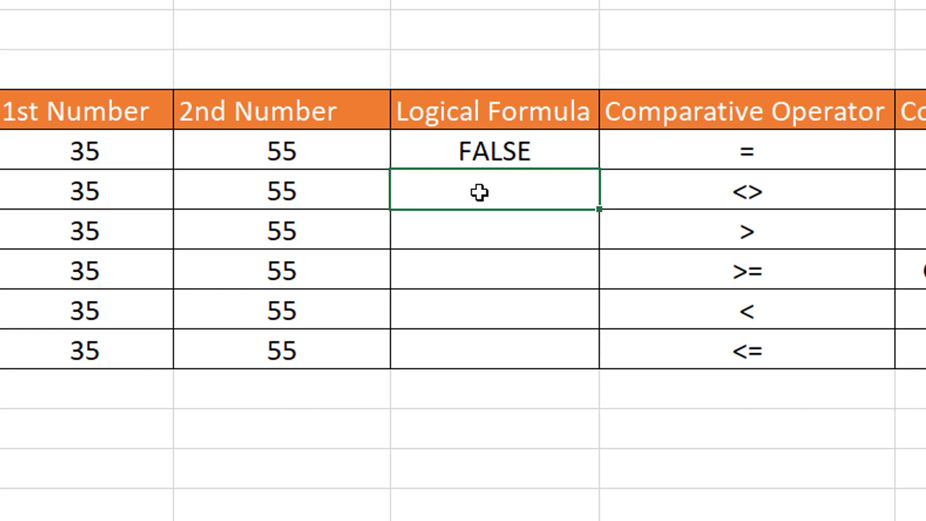
type("=")
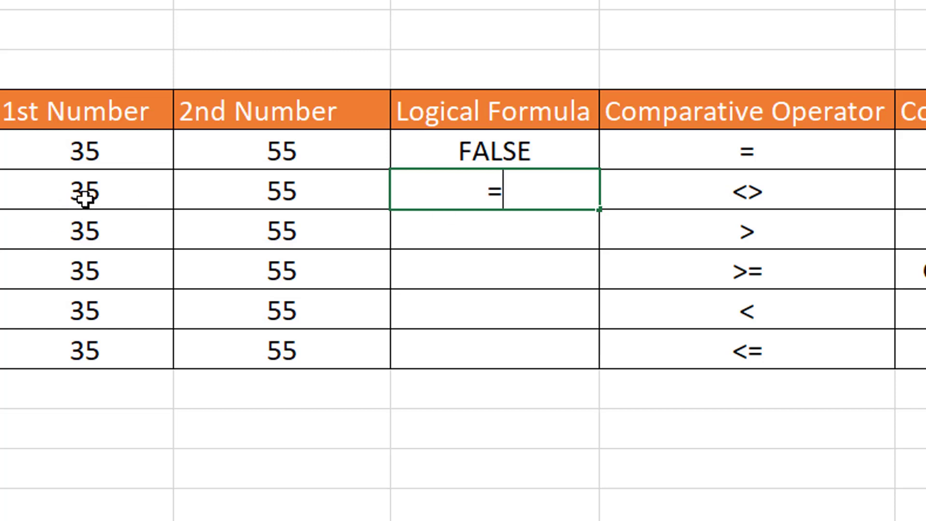
Complete the formula as =C6<>D6, returning TRUE for 35 versus 55
left_click(88, 193)
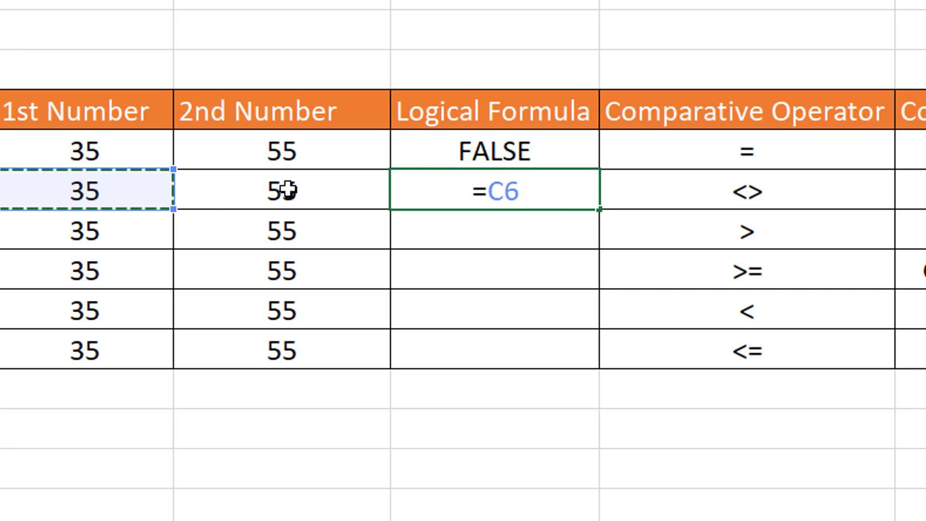
type("<>")
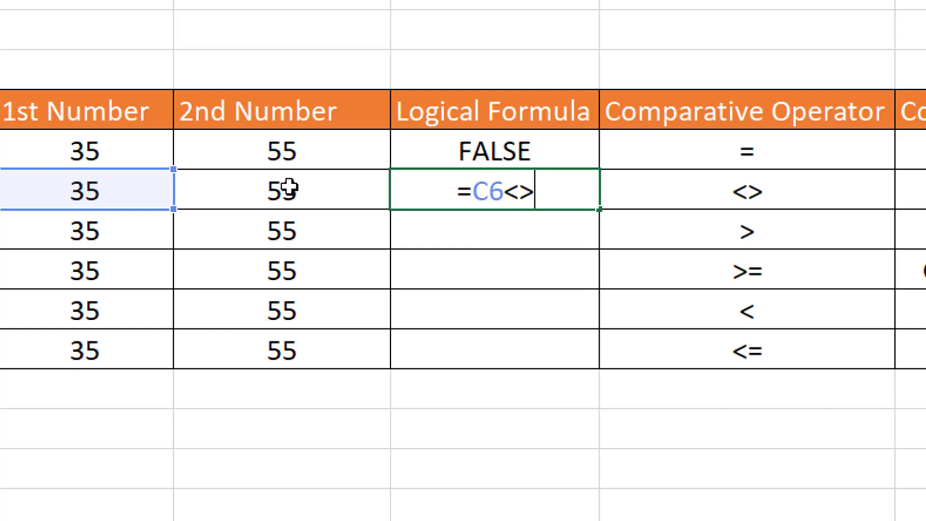
left_click(289, 187)
key("Return")
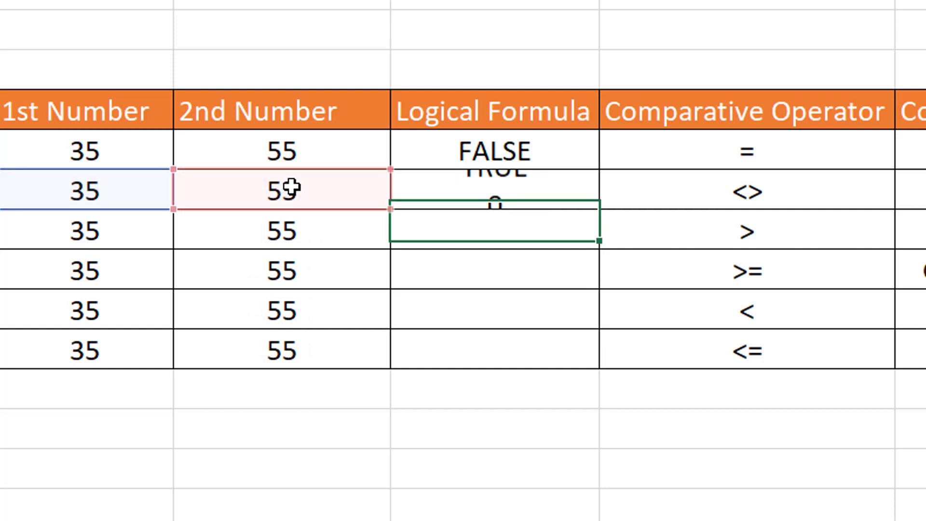
left_click(470, 193)
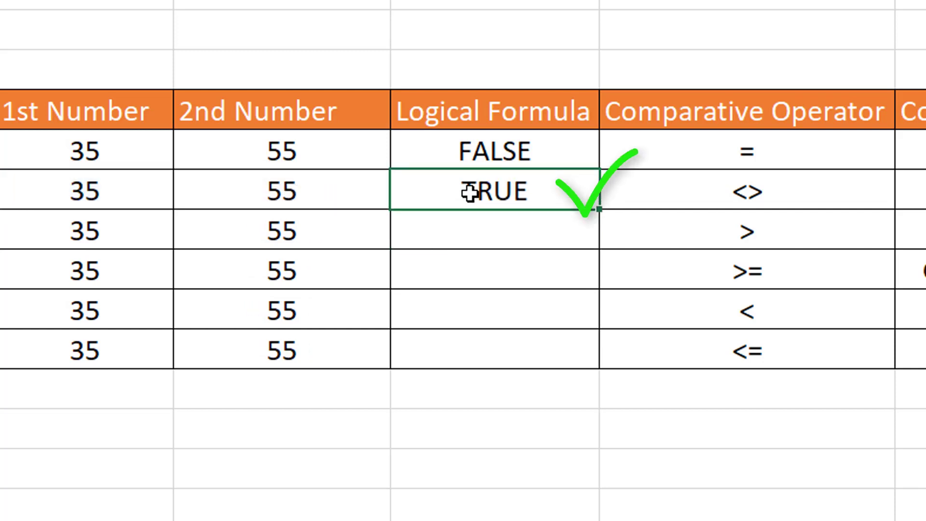
left_click_drag(120, 199, 285, 206)
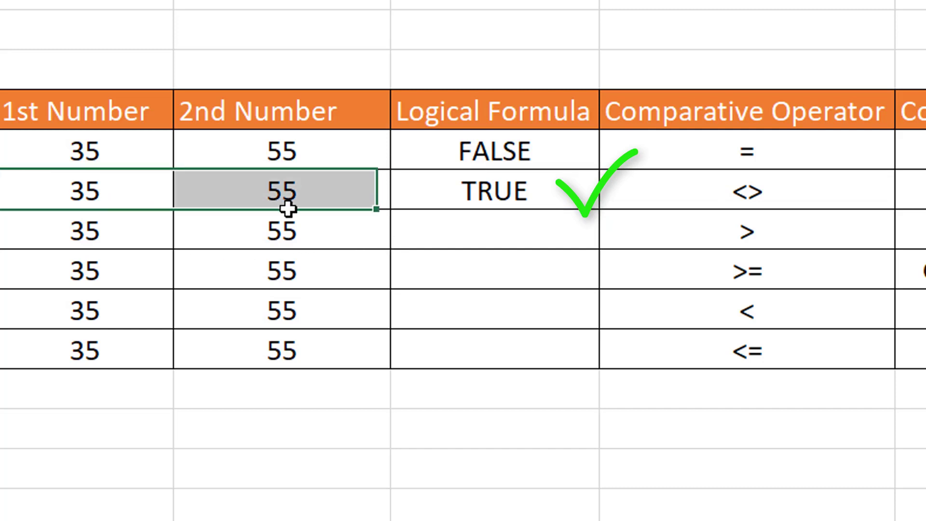
left_click(275, 260)
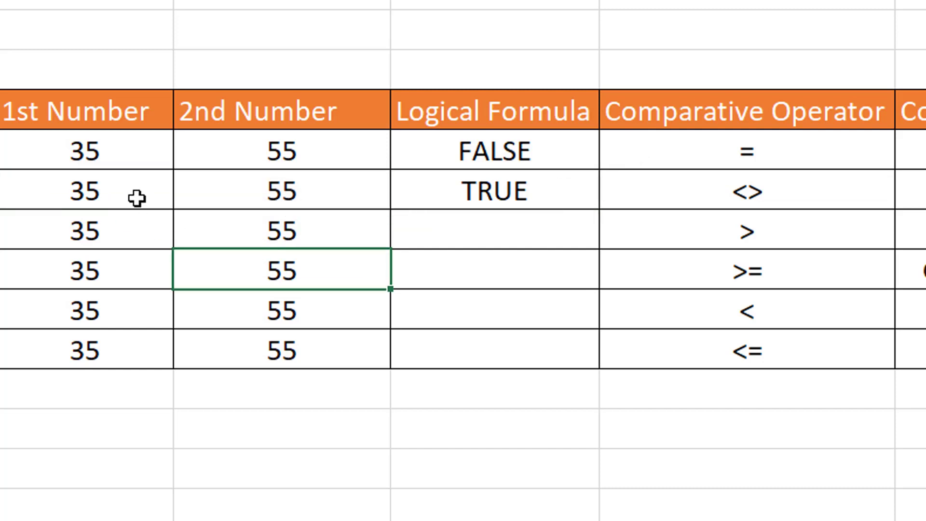
left_click_drag(134, 198, 257, 201)
Enter =C7>D7 in the > row's Logical Formula cell, returning FALSE
left_click(517, 187)
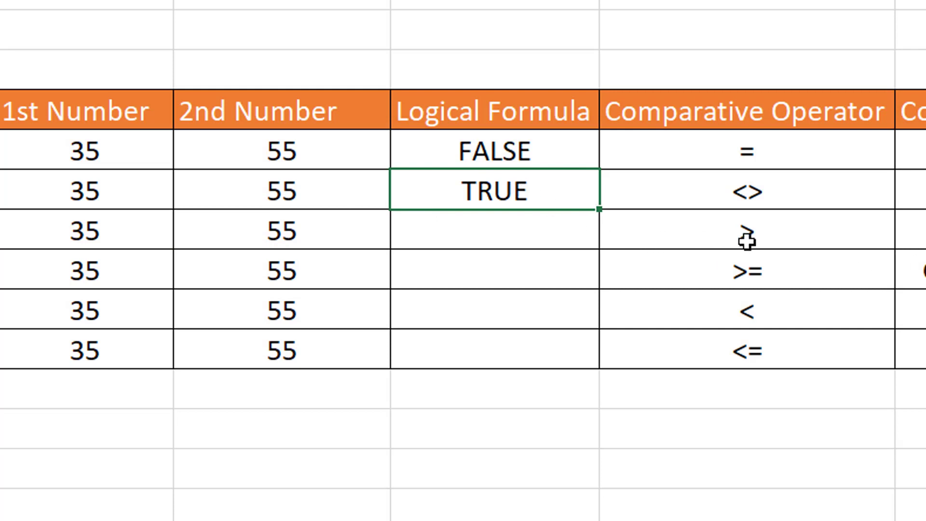
left_click(653, 239)
left_click(490, 234)
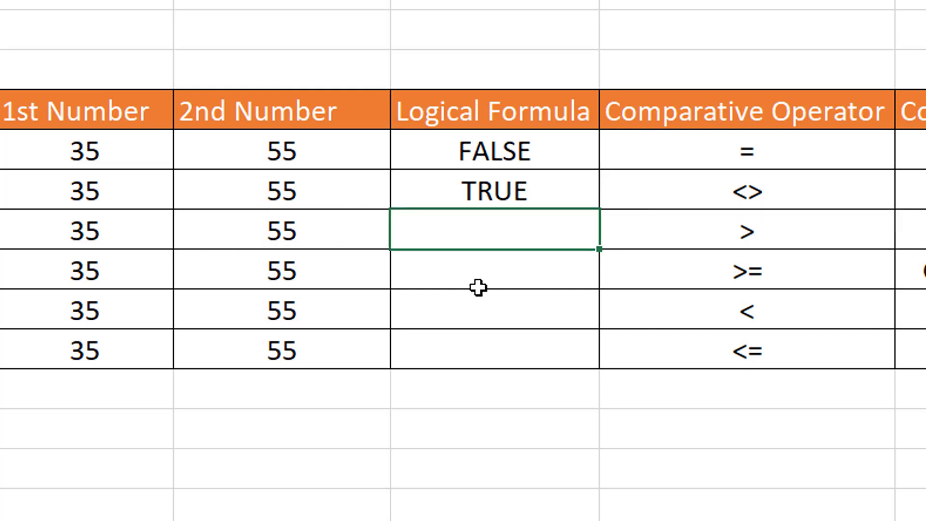
type("=")
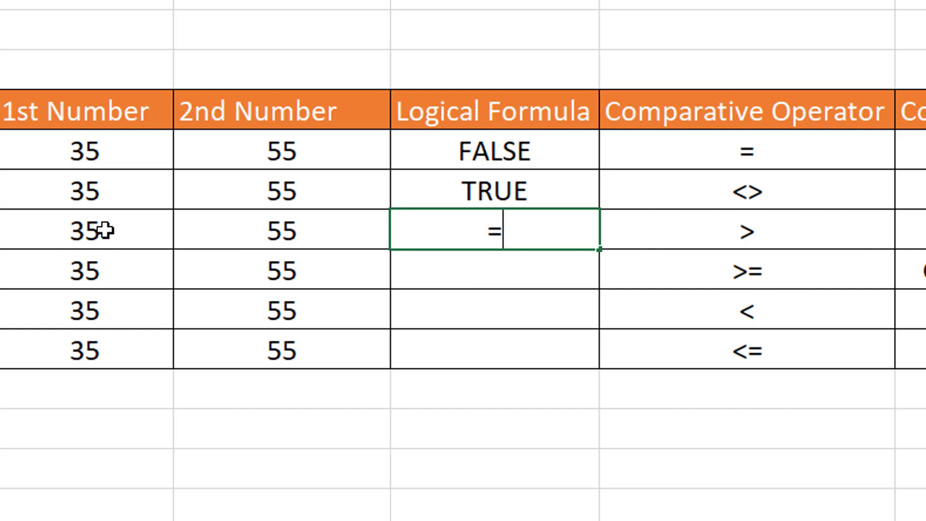
left_click(104, 231)
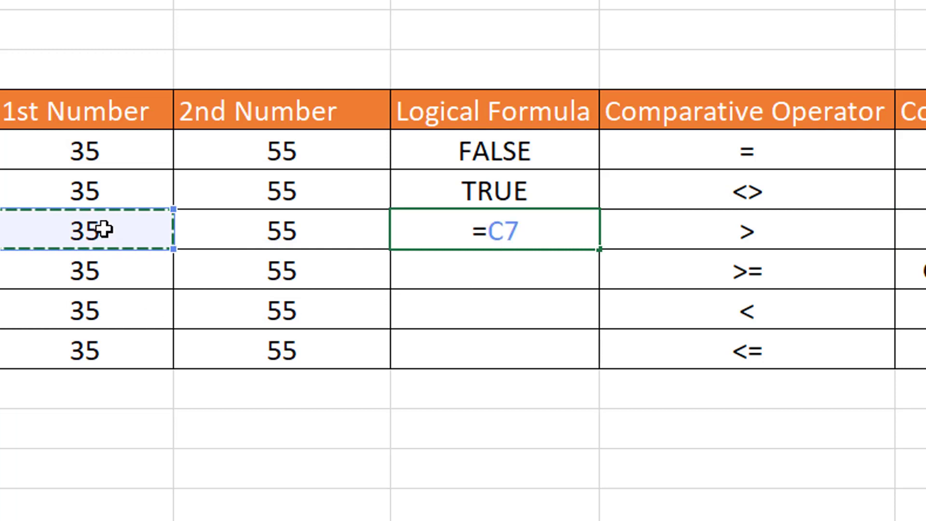
type(">")
left_click(310, 232)
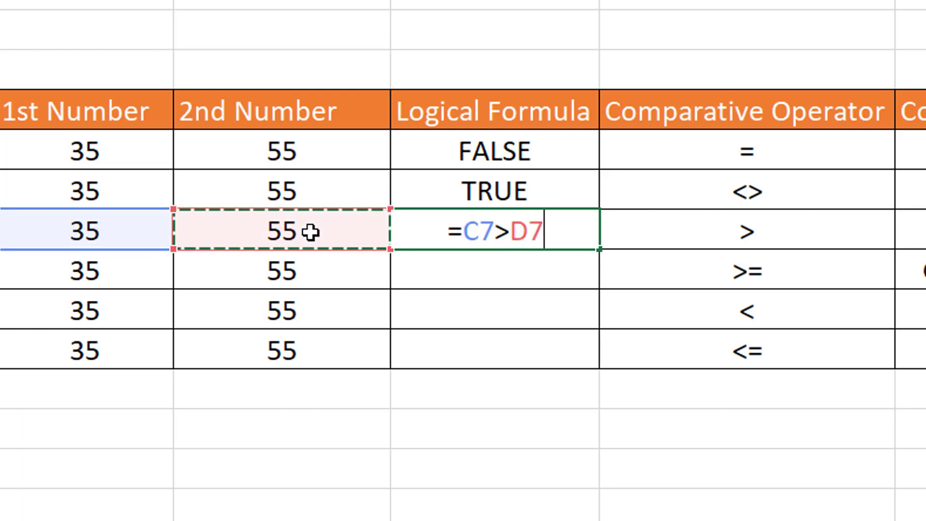
key("Return")
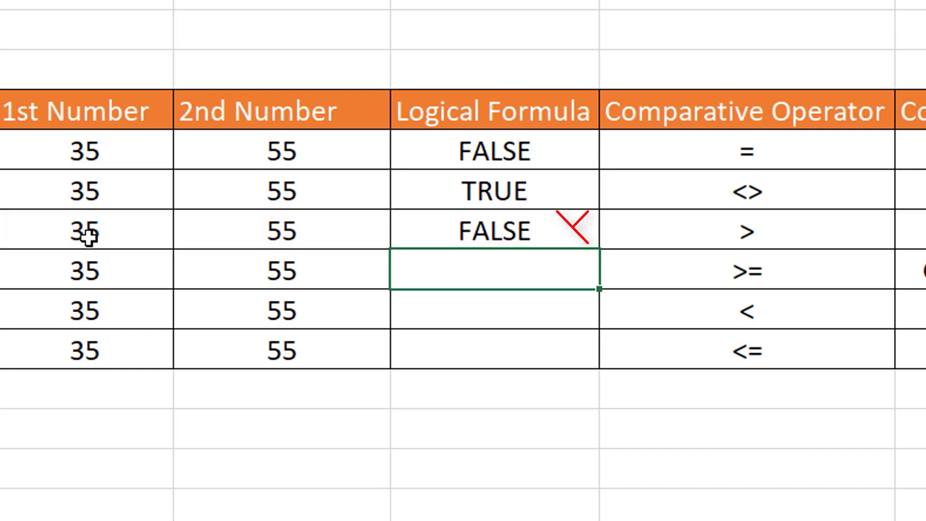
Confirm the FALSE result by comparing 35, the > operator, and 55
left_click(90, 229)
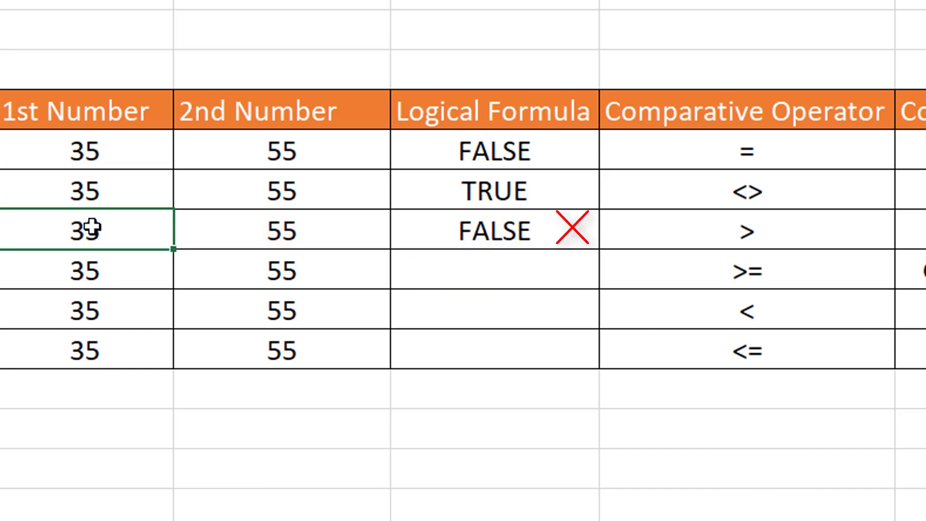
left_click(285, 228)
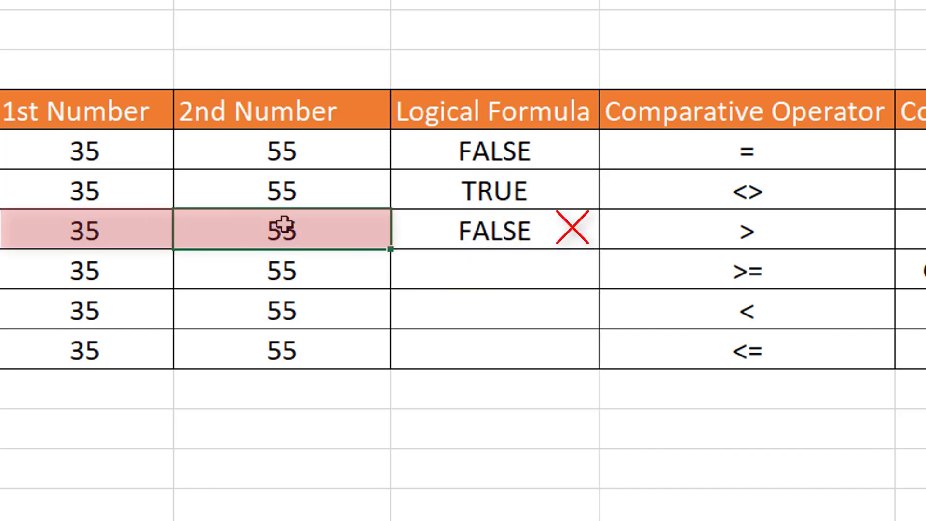
left_click(92, 233)
left_click(756, 235)
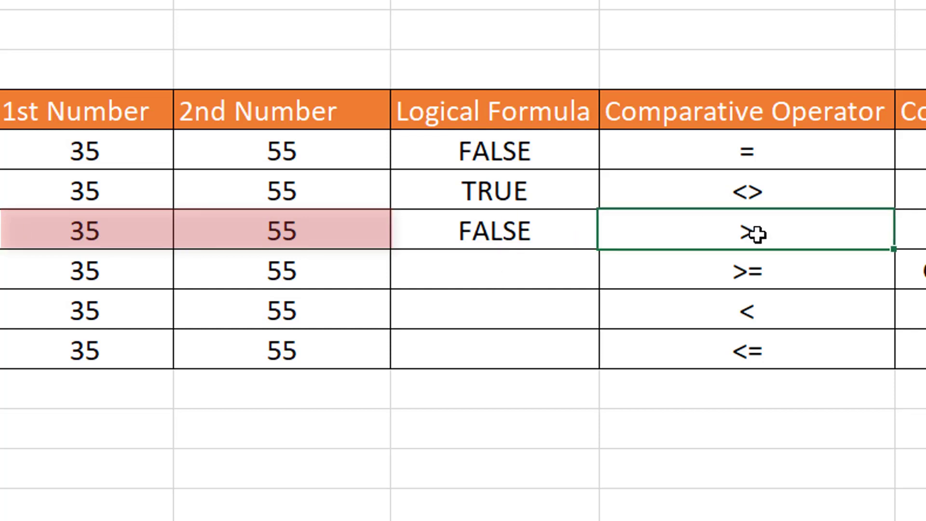
left_click(306, 234)
left_click(107, 233)
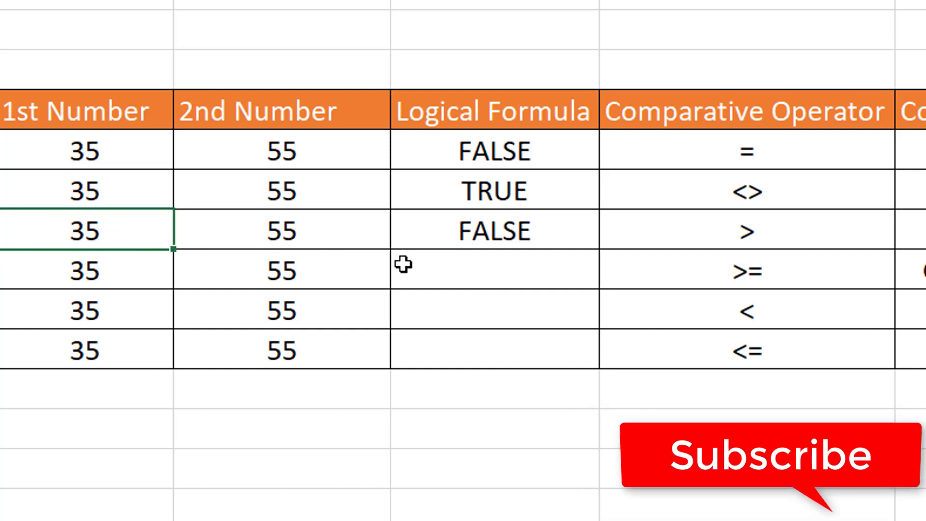
left_click(491, 235)
left_click(521, 264)
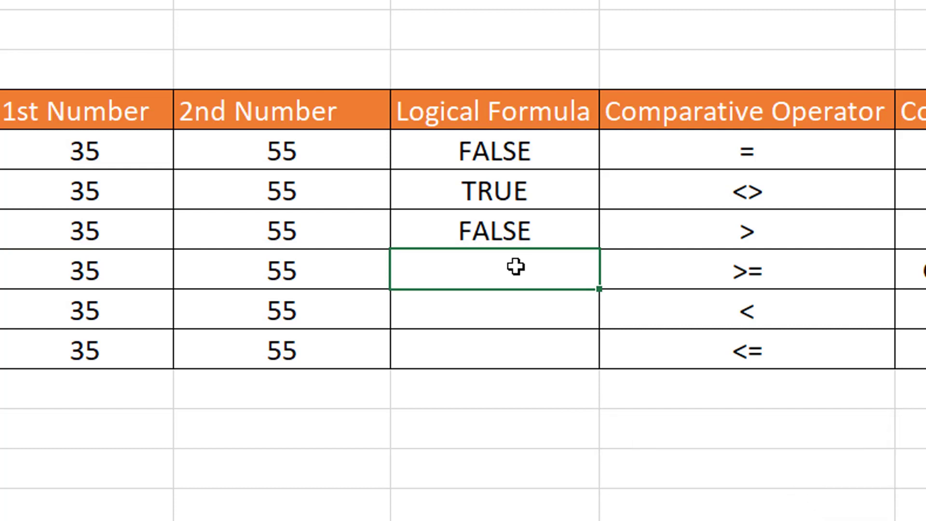
Enter =C8>=D8 in the >= row's Logical Formula cell, returning FALSE
left_click(72, 269)
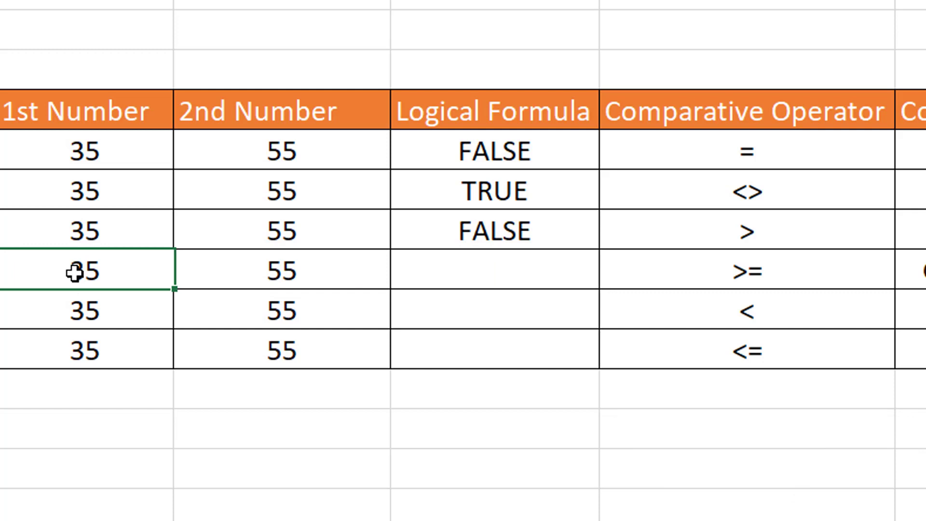
left_click(307, 276)
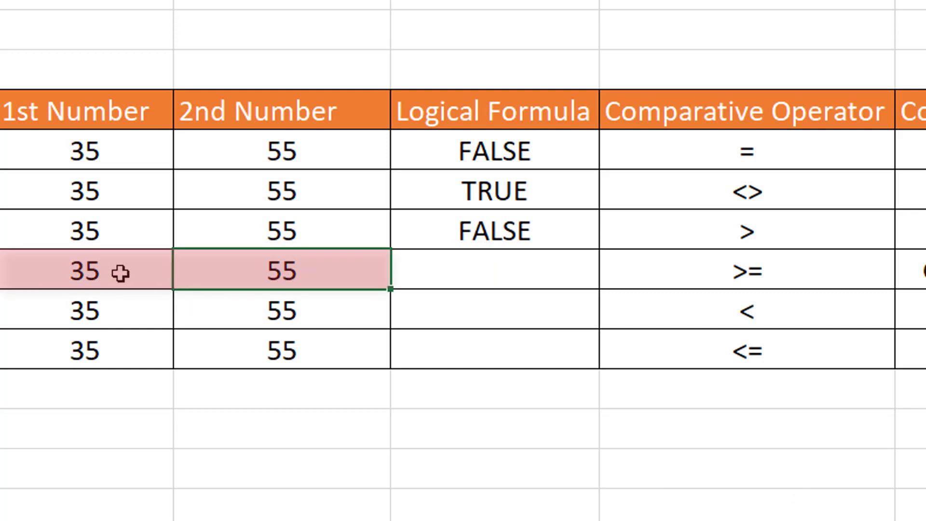
left_click(99, 273)
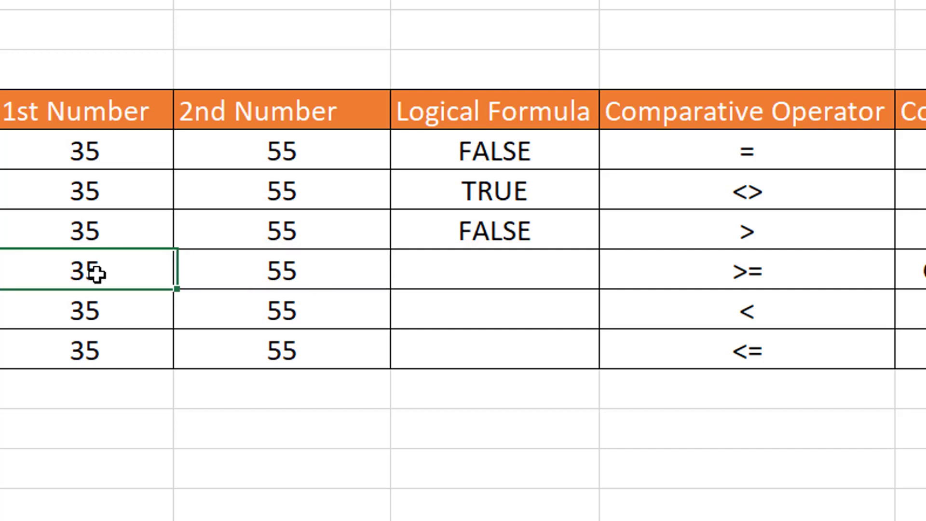
left_click(348, 261)
left_click(569, 266)
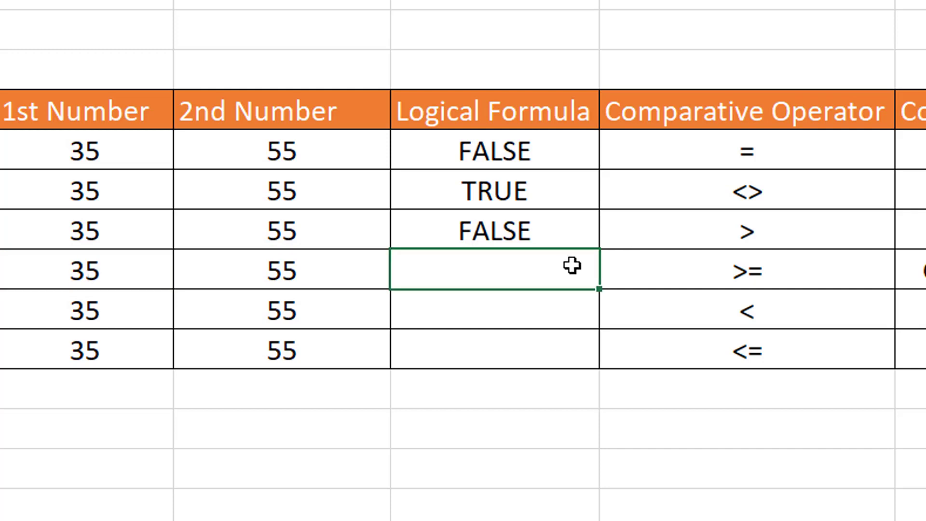
type("=")
left_click(83, 273)
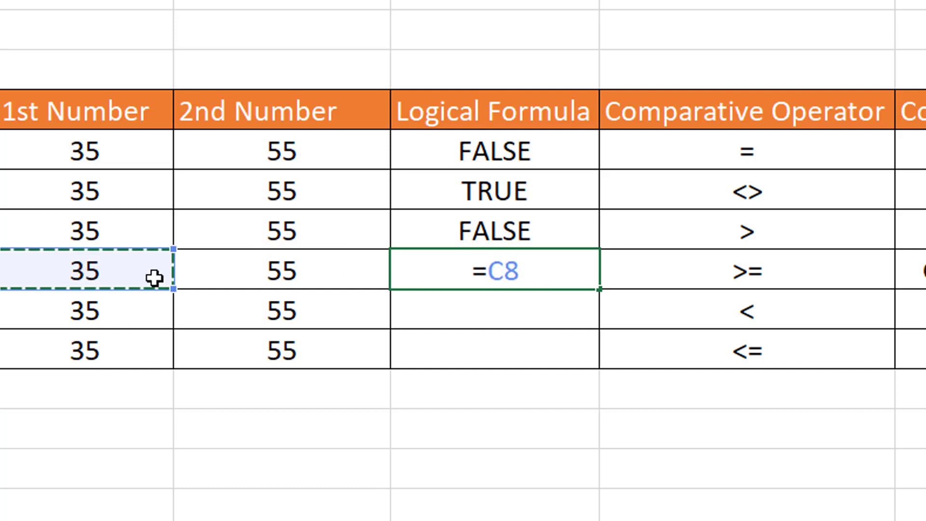
type(">=")
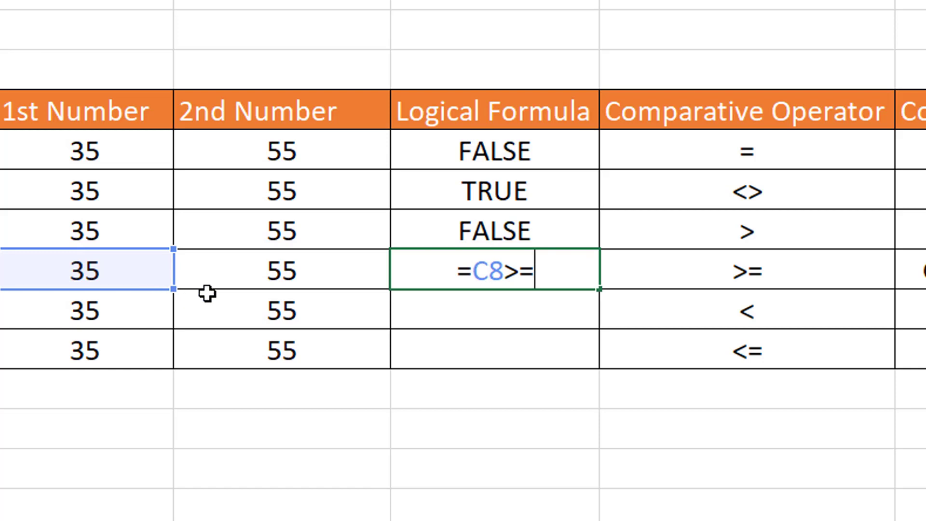
left_click(279, 287)
key("Return")
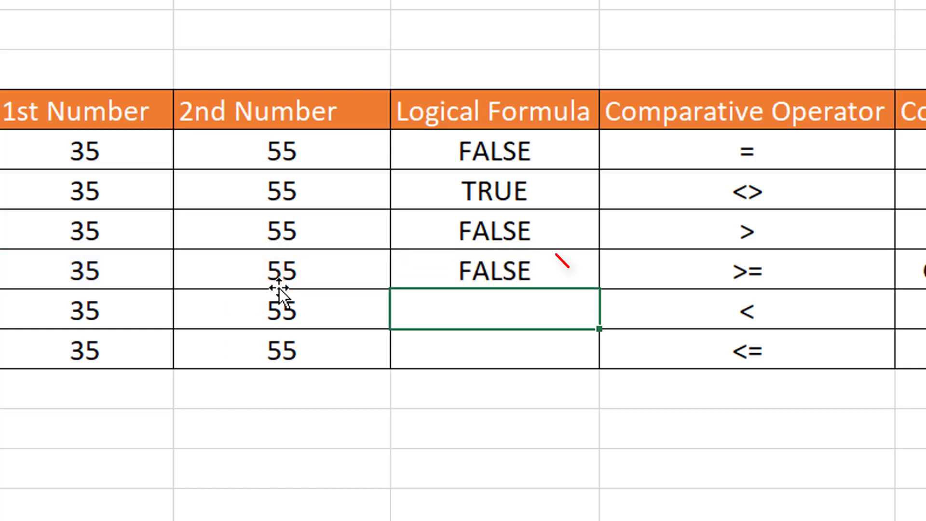
left_click(479, 273)
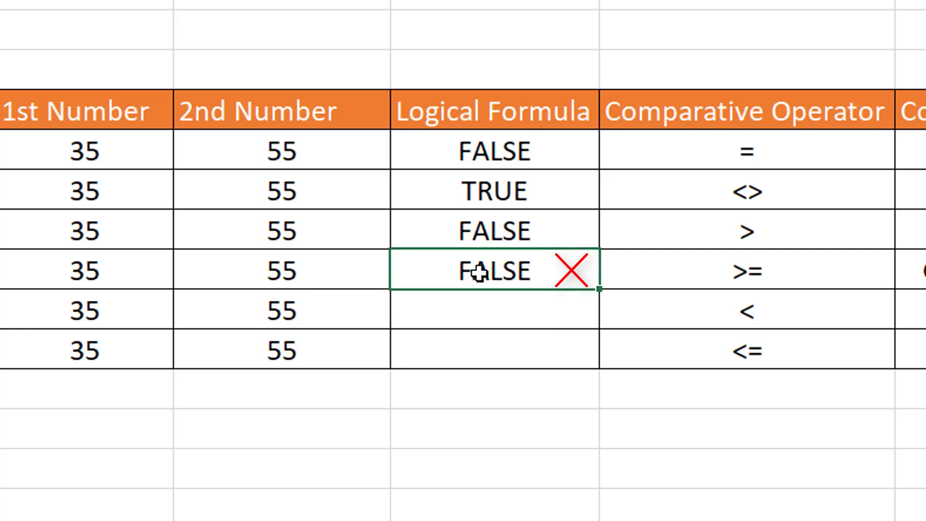
left_click(71, 278)
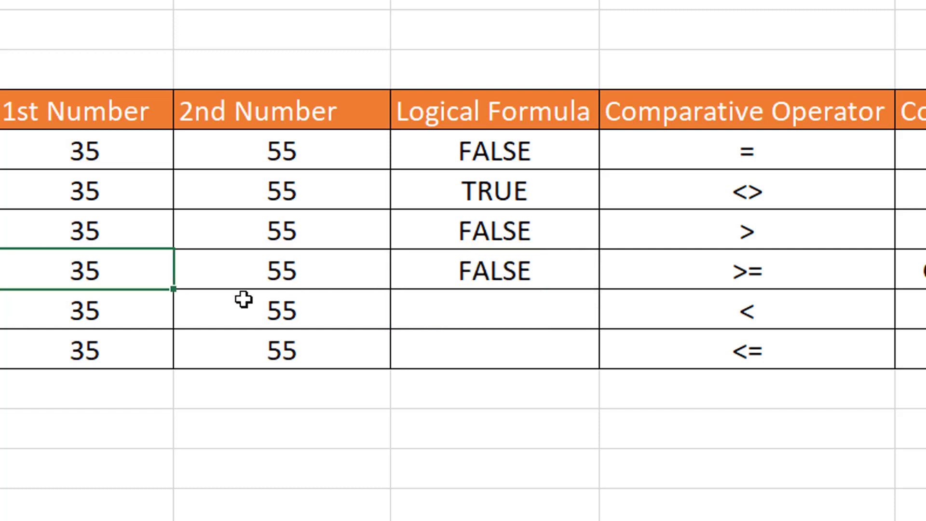
left_click(285, 274)
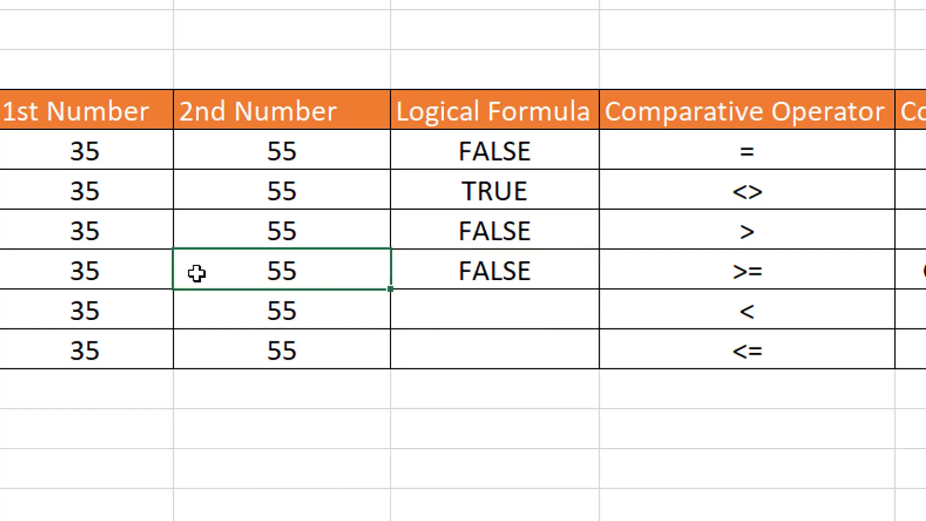
left_click(109, 267)
left_click(292, 265)
left_click(132, 273)
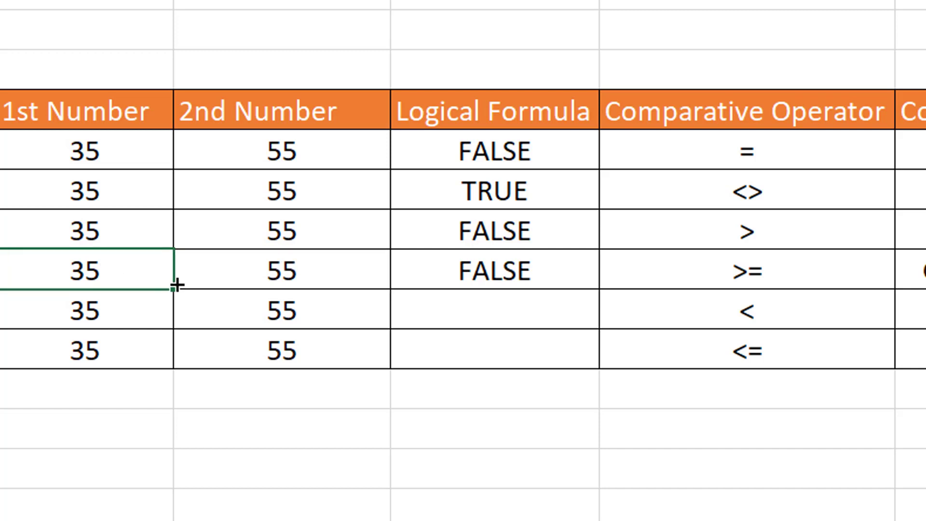
left_click(253, 273)
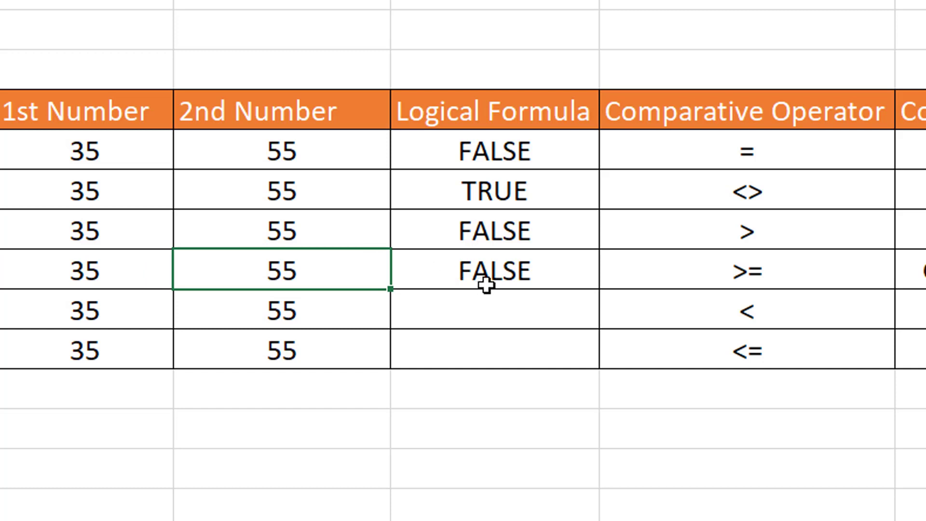
left_click(552, 277)
left_click(502, 310)
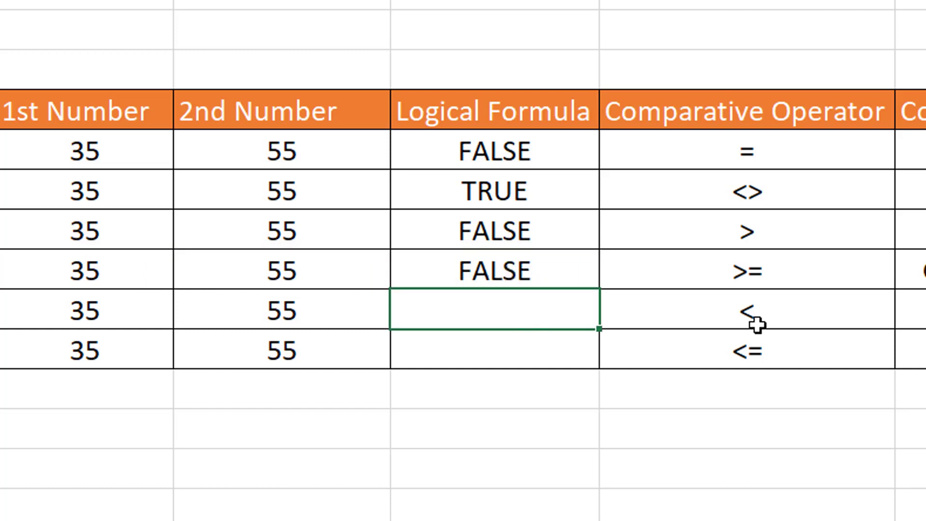
left_click(476, 360)
left_click(465, 315)
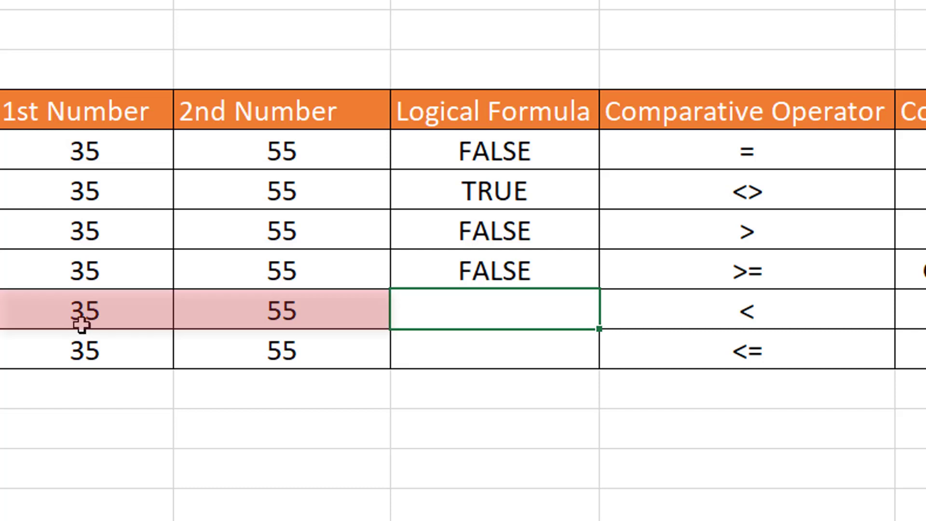
Review the 35 and 55 values in the < row
left_click(81, 325)
left_click(364, 316)
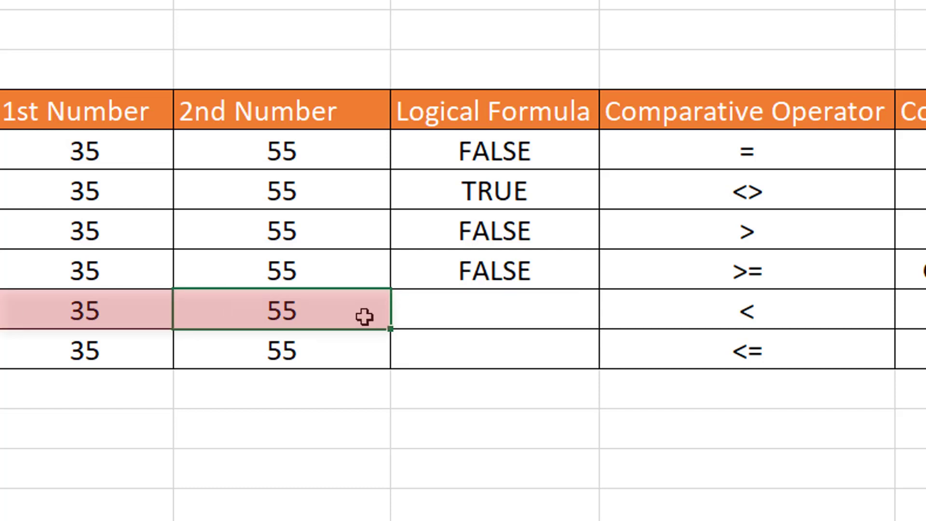
left_click(106, 316)
left_click(442, 314)
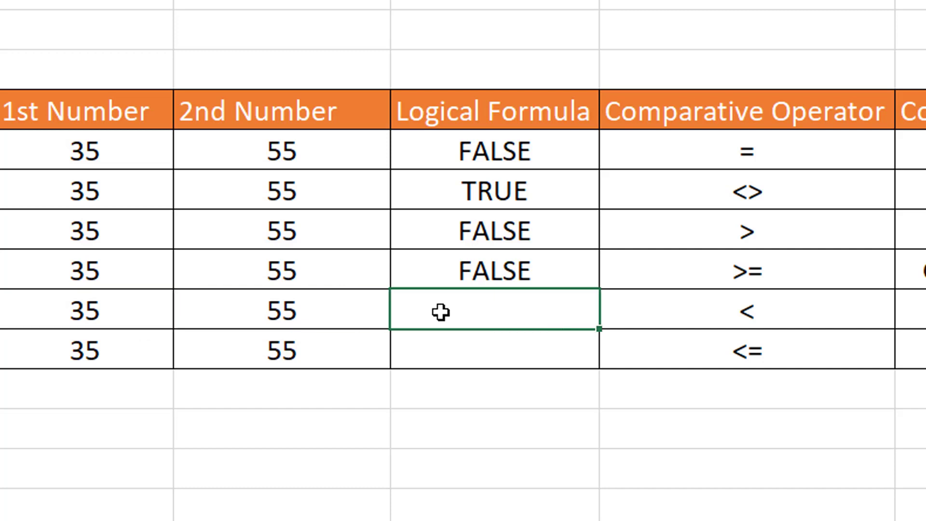
left_click(93, 309)
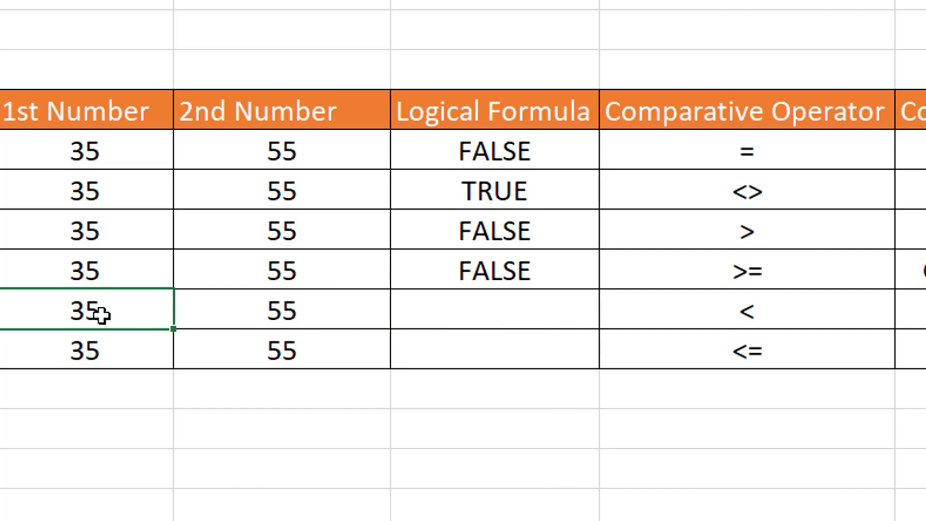
left_click(292, 314)
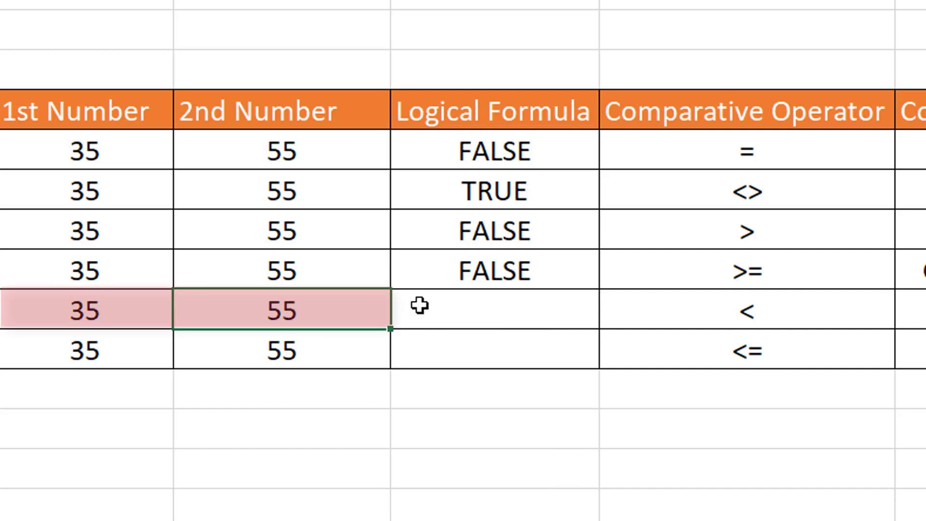
Enter =C9<D9 in the < row's Logical Formula cell, returning TRUE
left_click(347, 361)
left_click(492, 309)
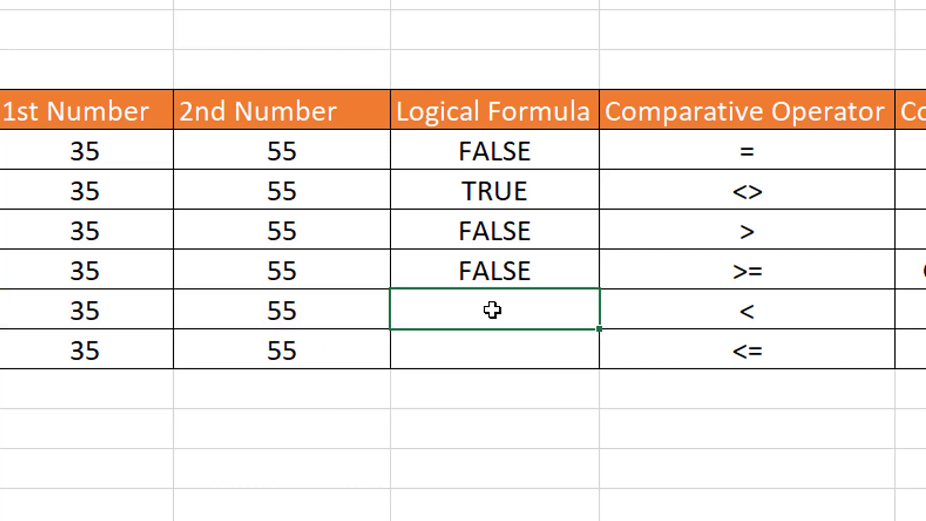
type("=")
left_click(57, 310)
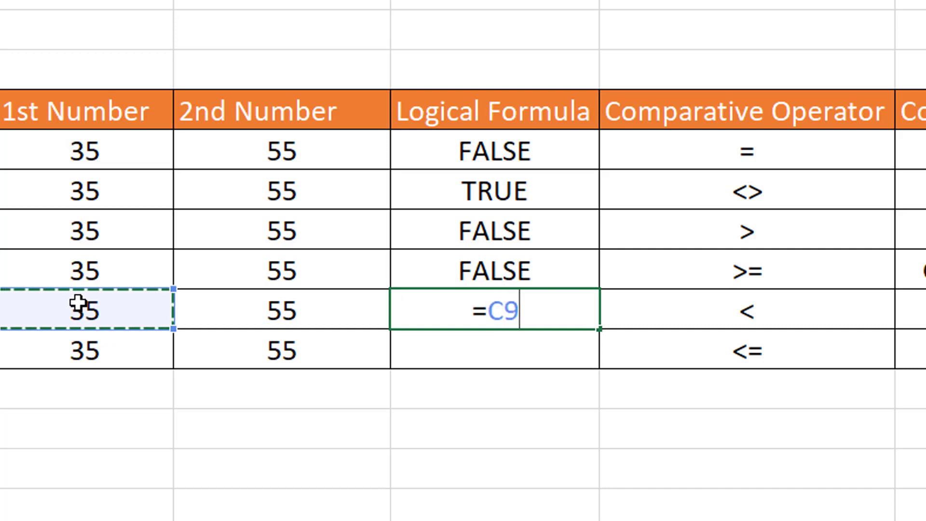
type("<")
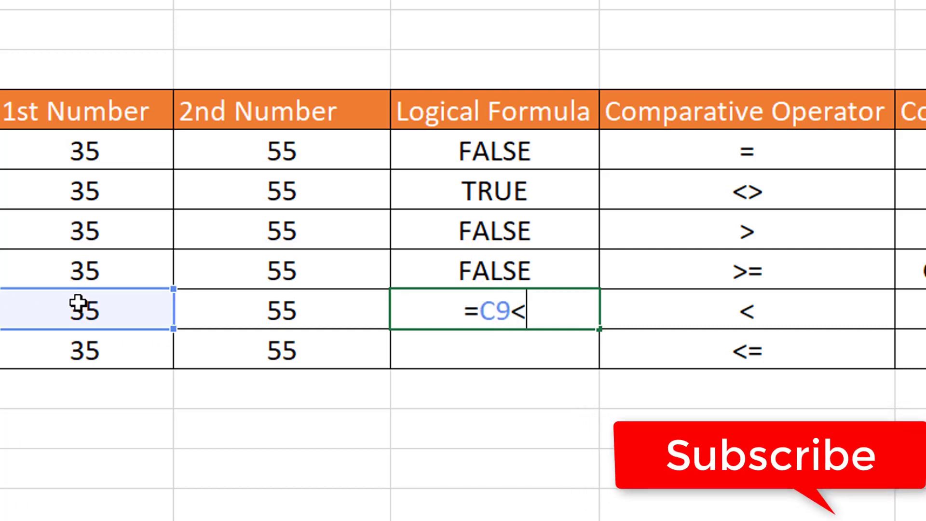
left_click(291, 311)
key("Return")
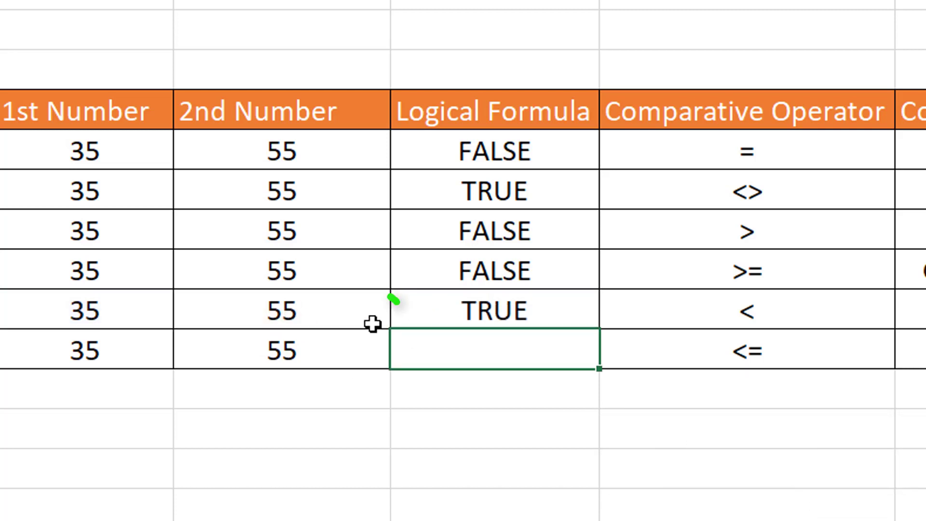
left_click(319, 311)
left_click(66, 309)
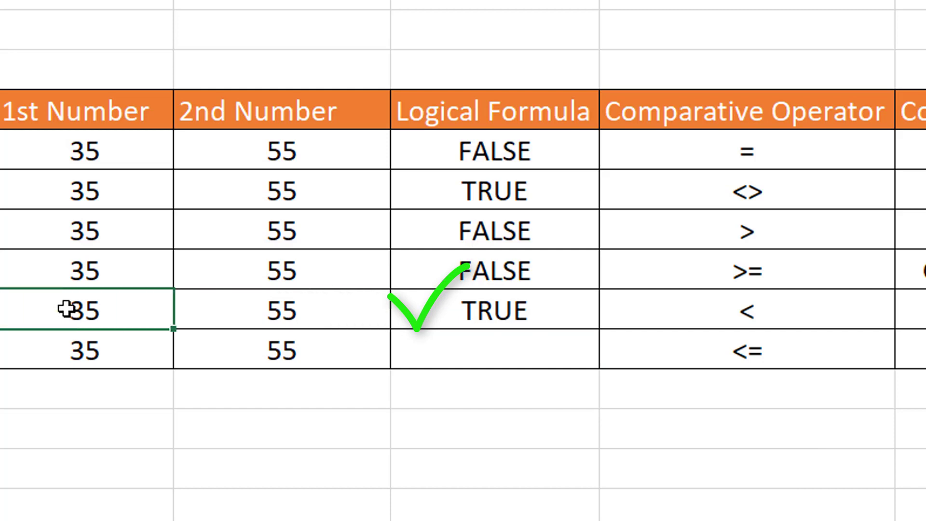
left_click(423, 356)
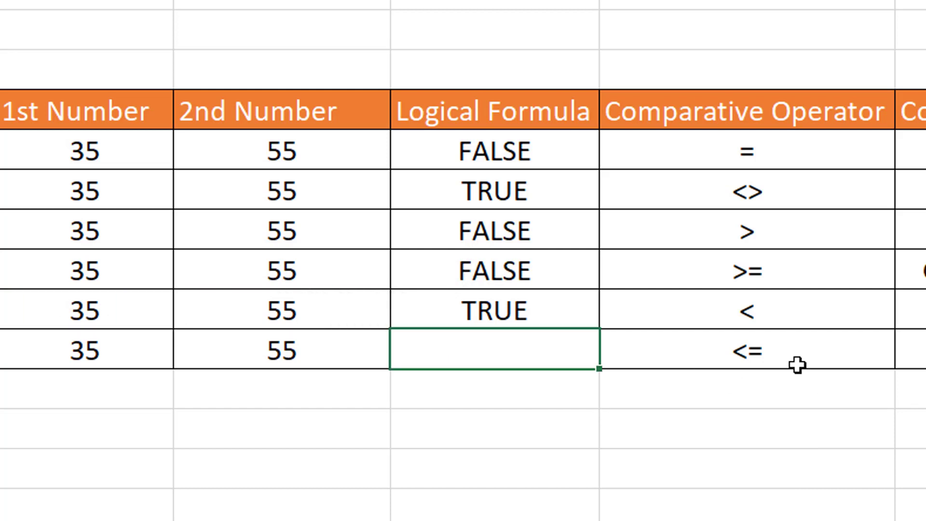
left_click(733, 352)
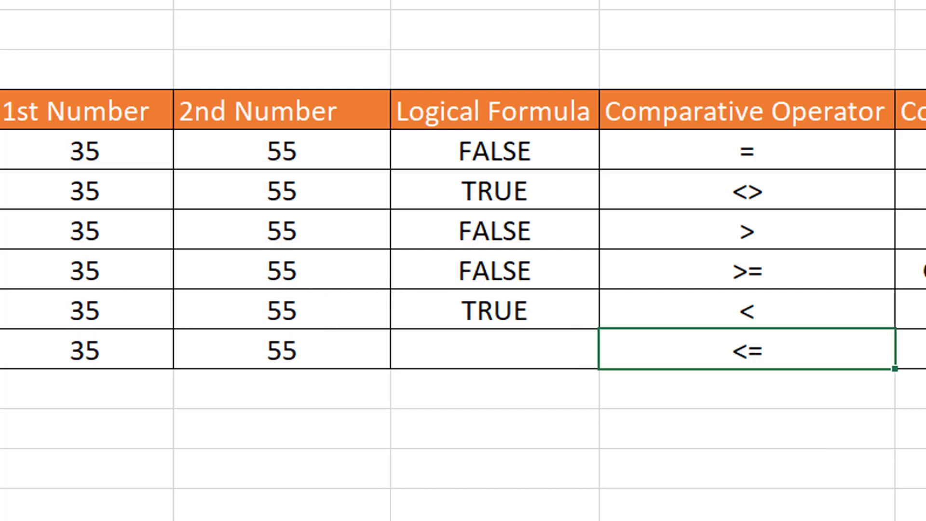
left_click(281, 349)
left_click(91, 349)
left_click(304, 334)
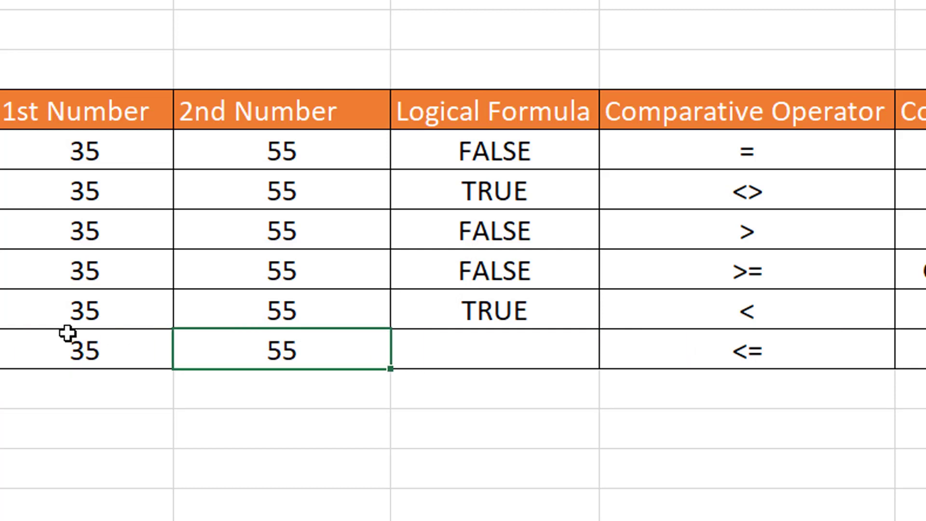
left_click(74, 350)
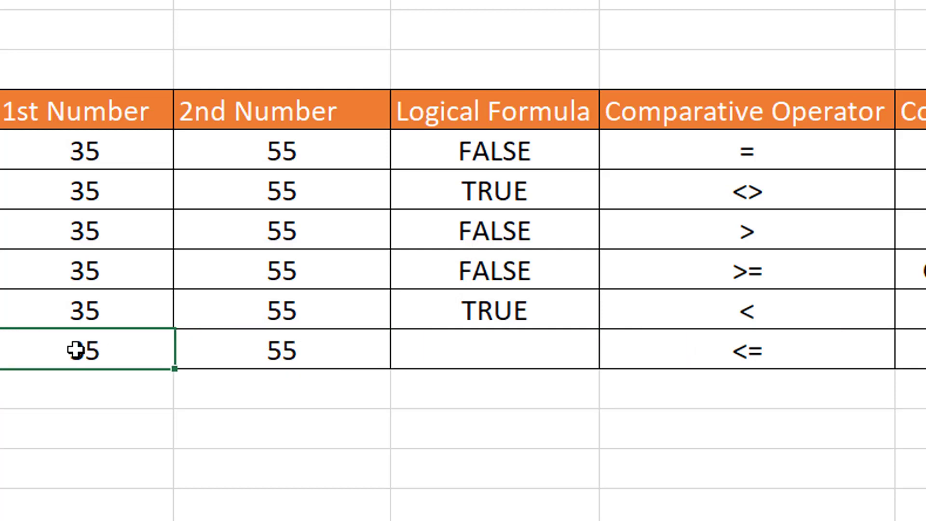
Enter =C10<=D10 in the last Logical Formula cell, returning TRUE
left_click(285, 352)
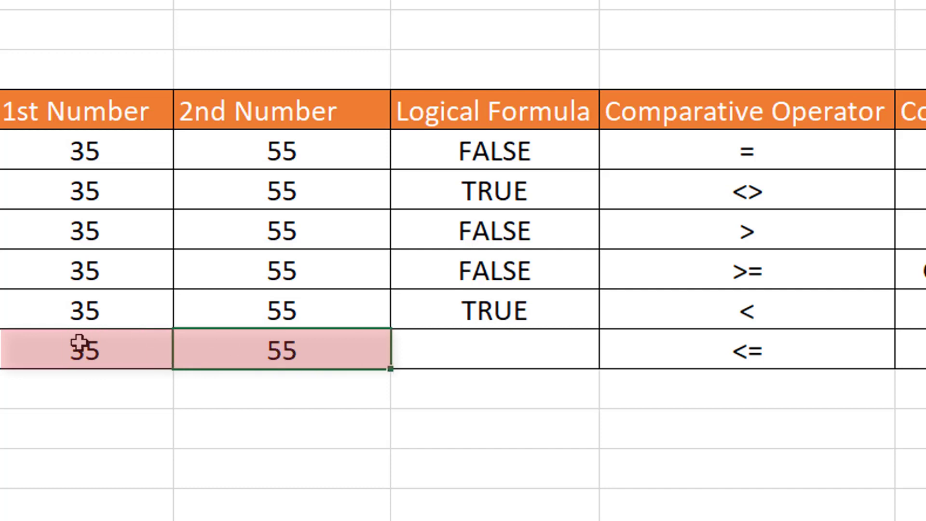
left_click_drag(79, 347, 248, 359)
left_click(486, 333)
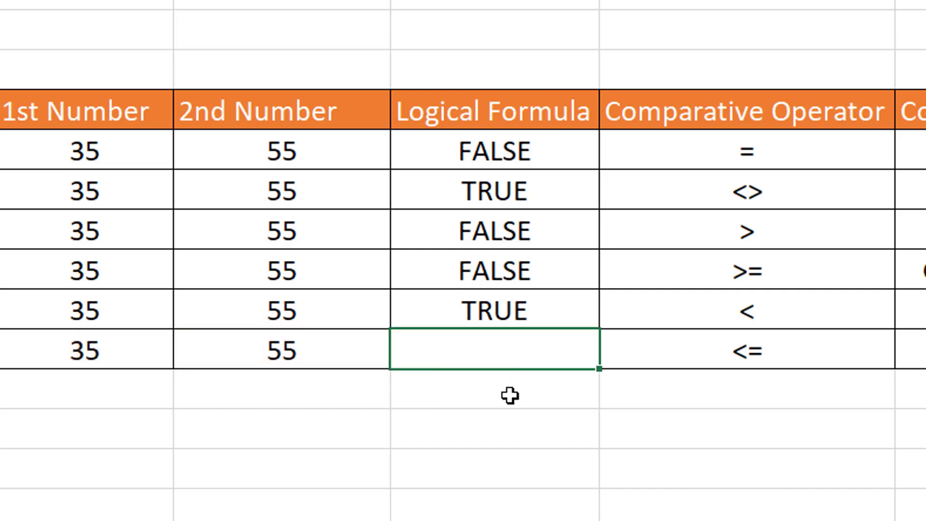
type("=")
left_click(96, 354)
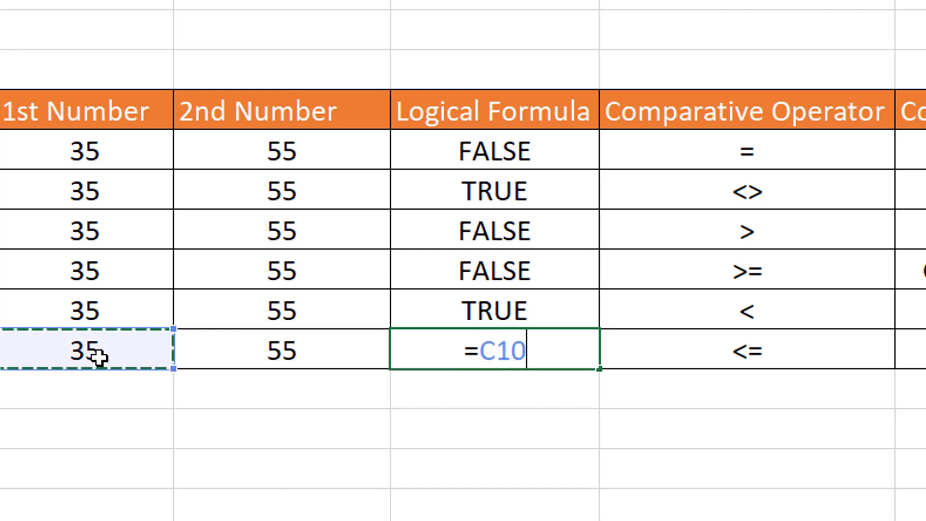
type("<=")
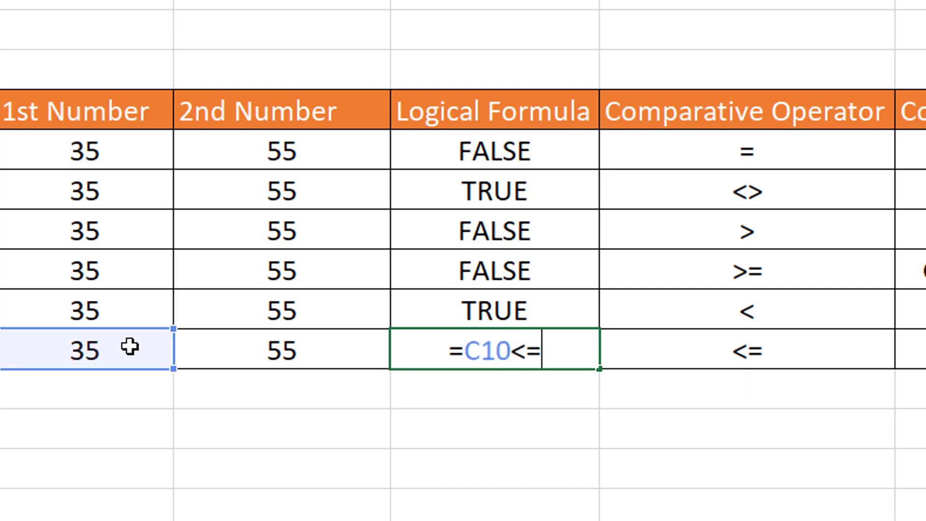
left_click(248, 356)
key("Return")
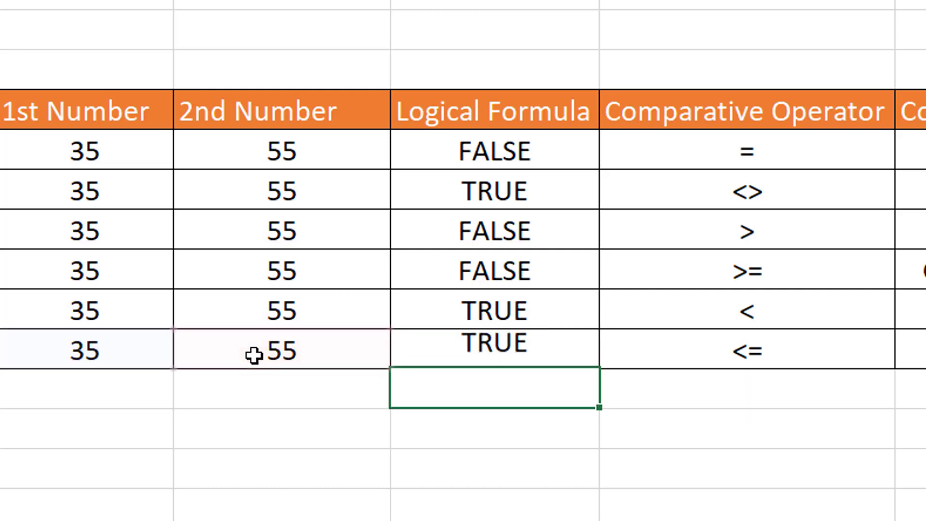
left_click(506, 354)
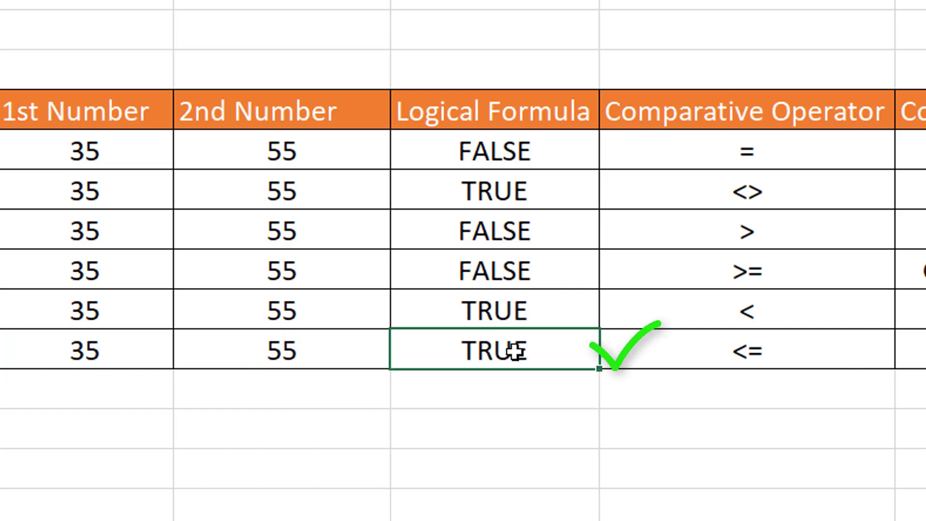
key("Left")
key("Left")
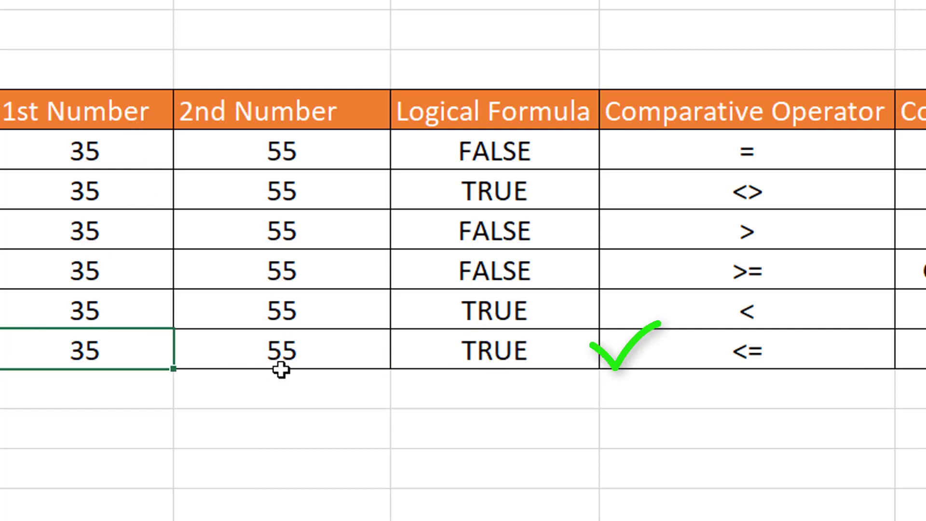
key("Right")
left_click(87, 352)
left_click(325, 434)
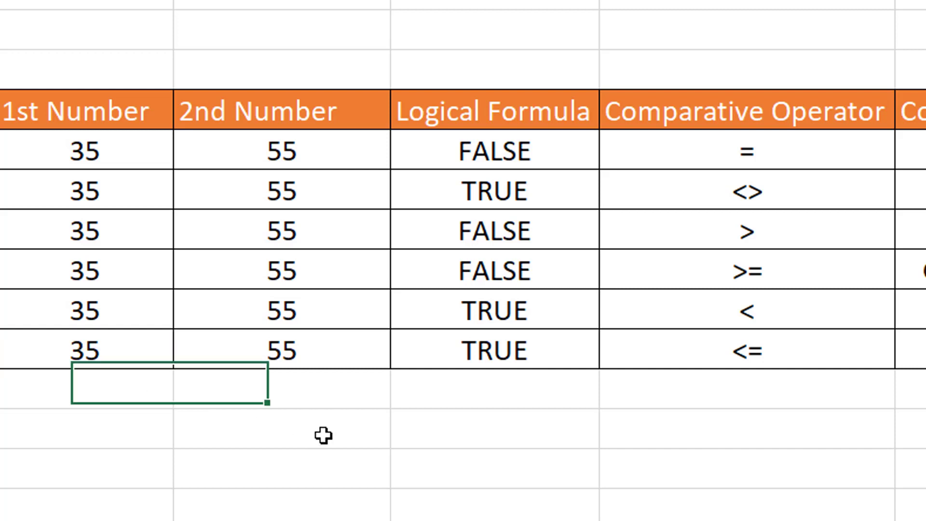
left_click(785, 433)
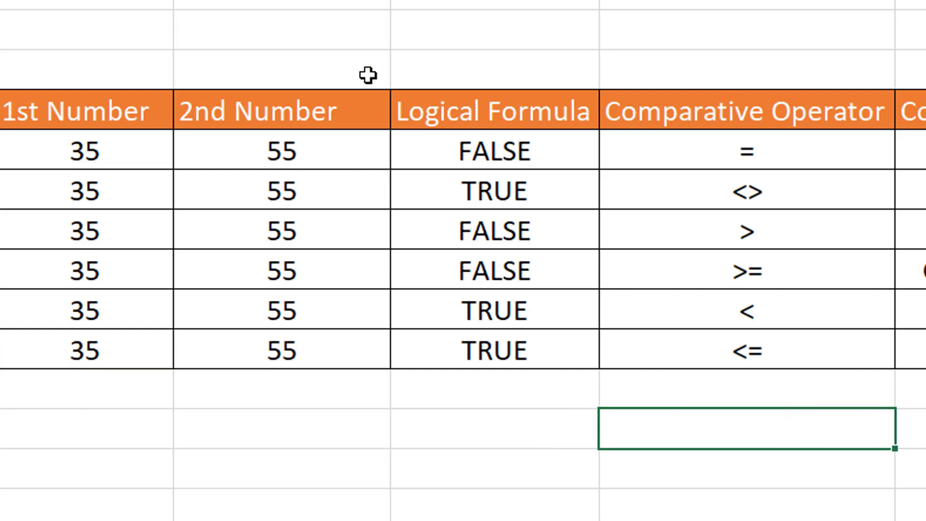